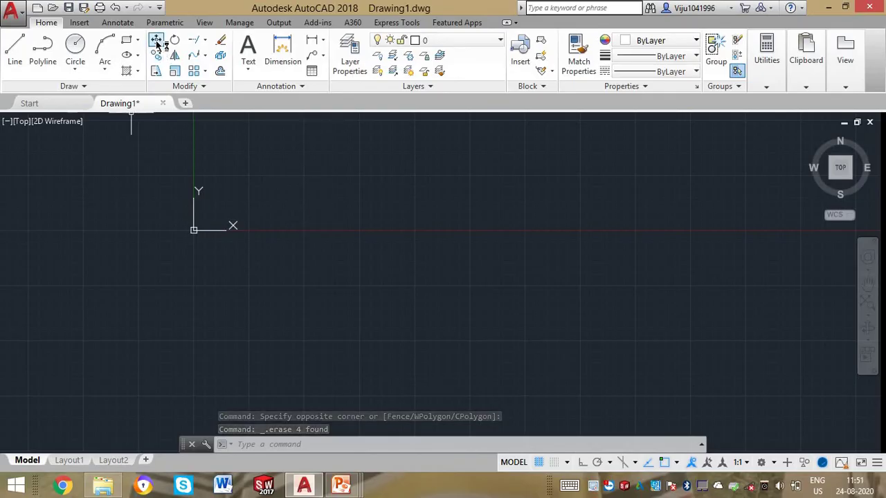
# Draw a rectangle with the REC command by picking two opposite corners.
pyautogui.write('r')
pyautogui.press('Return')
pyautogui.click(299, 164)
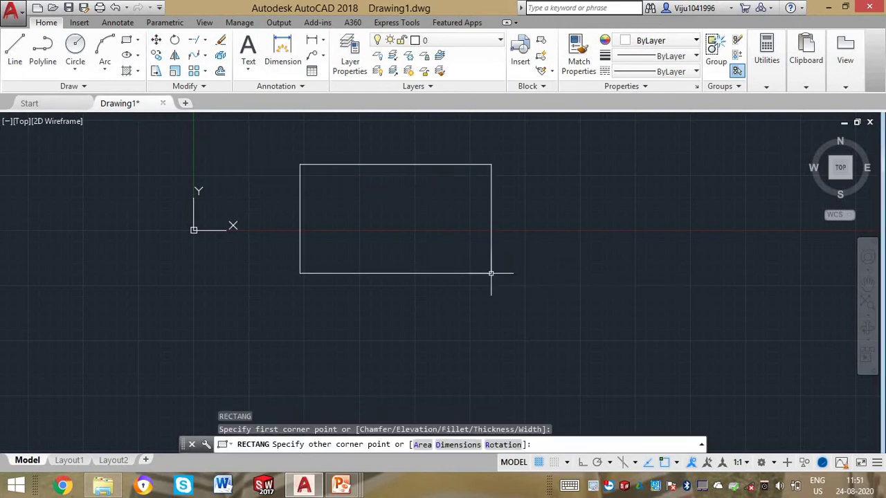
pyautogui.click(492, 273)
pyautogui.press('Escape')
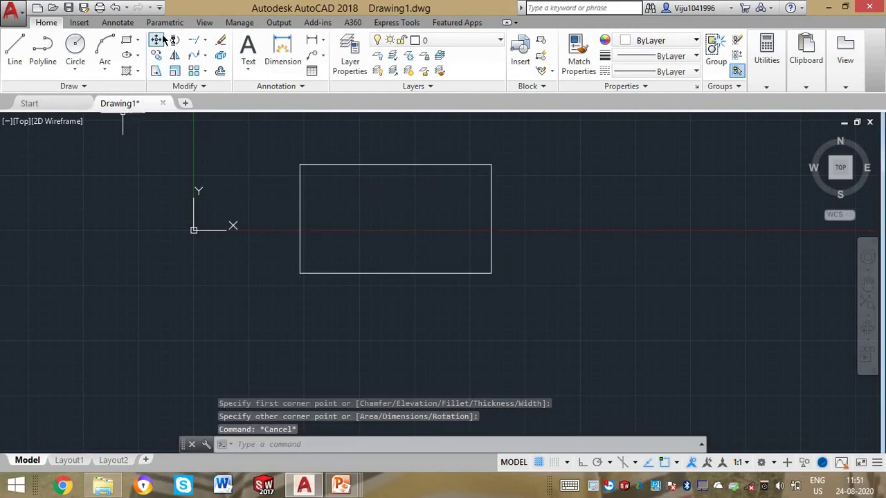
# Move the rectangle down and to the right from its lower-left corner.
pyautogui.write('m')
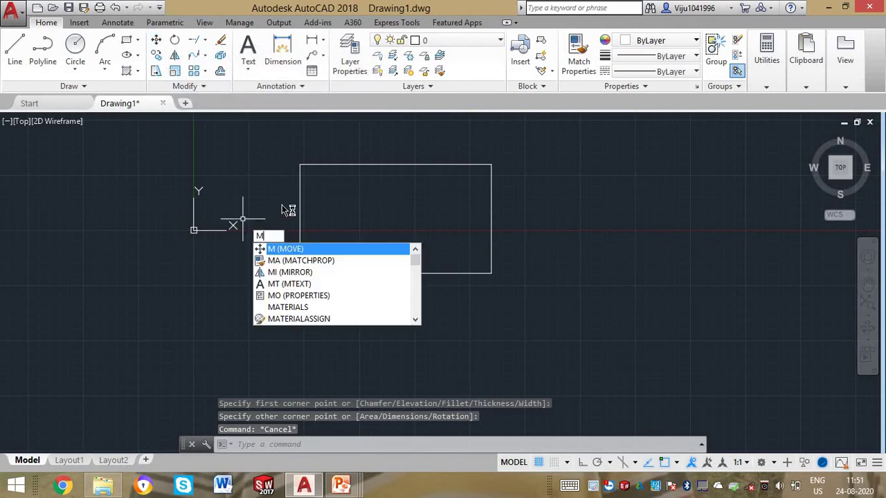
pyautogui.press('Return')
pyautogui.click(280, 137)
pyautogui.click(579, 327)
pyautogui.press('Return')
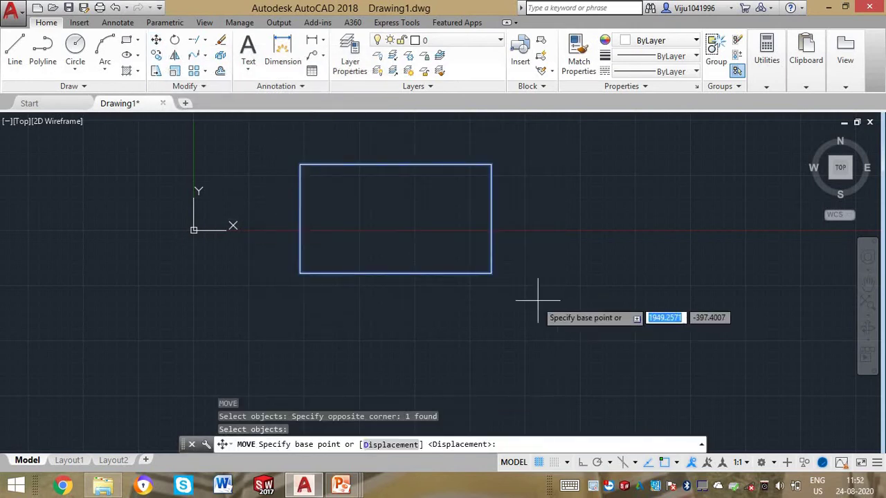
pyautogui.click(299, 273)
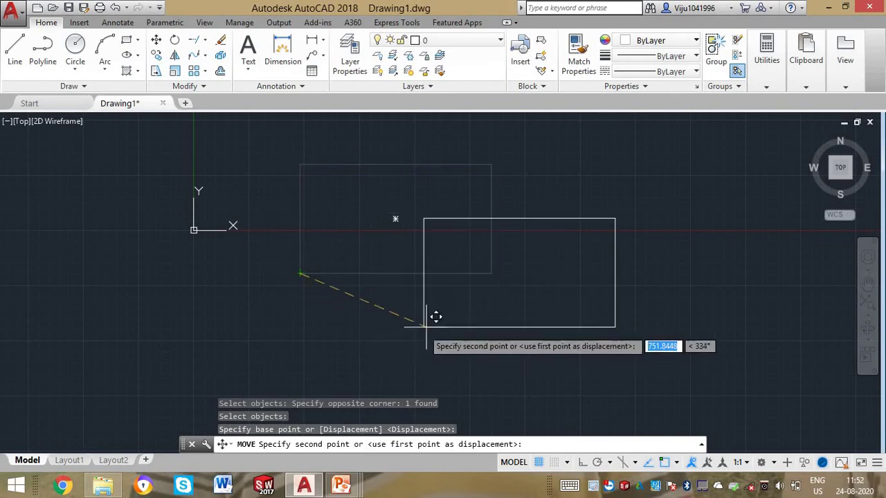
pyautogui.click(425, 325)
# Select the rectangle with a crossing window and begin moving it again.
pyautogui.click(429, 277)
pyautogui.click(352, 271)
pyautogui.write('m')
pyautogui.press('Return')
pyautogui.click(365, 263)
# Reselect the rectangle and move it so it straddles the X axis.
pyautogui.click(195, 330)
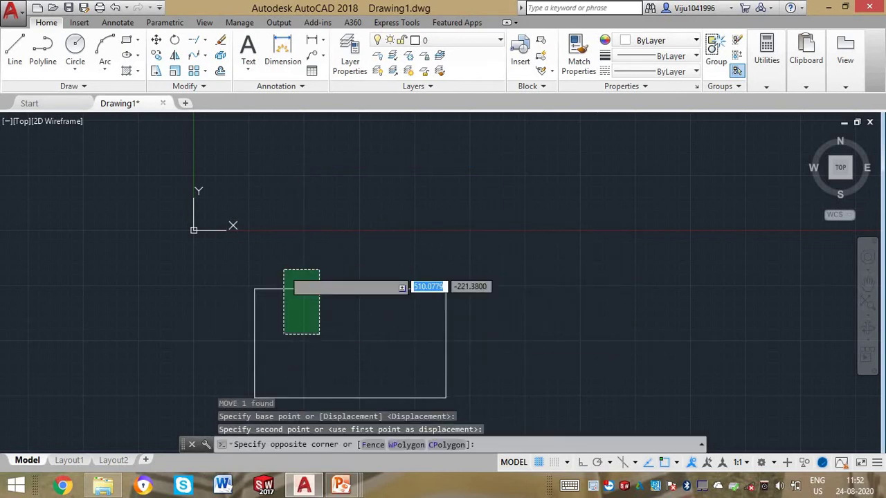
pyautogui.click(283, 270)
pyautogui.click(306, 311)
pyautogui.write('m')
pyautogui.press('Return')
pyautogui.click(309, 323)
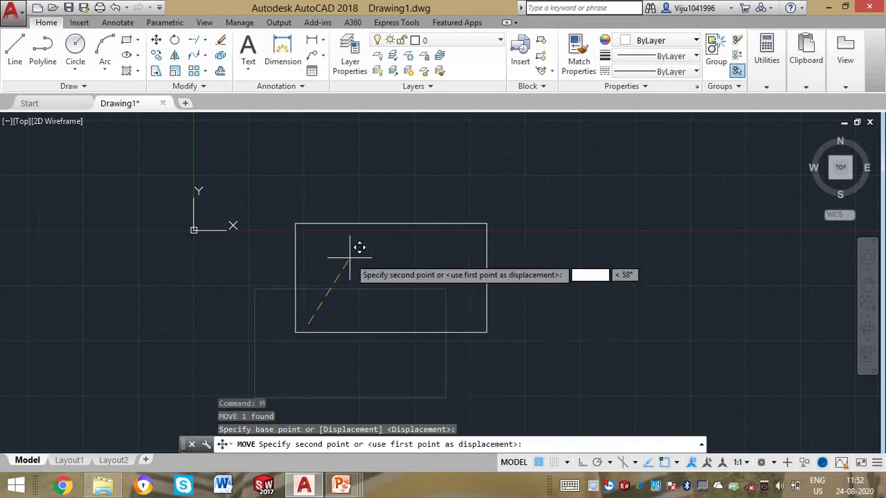
pyautogui.click(363, 235)
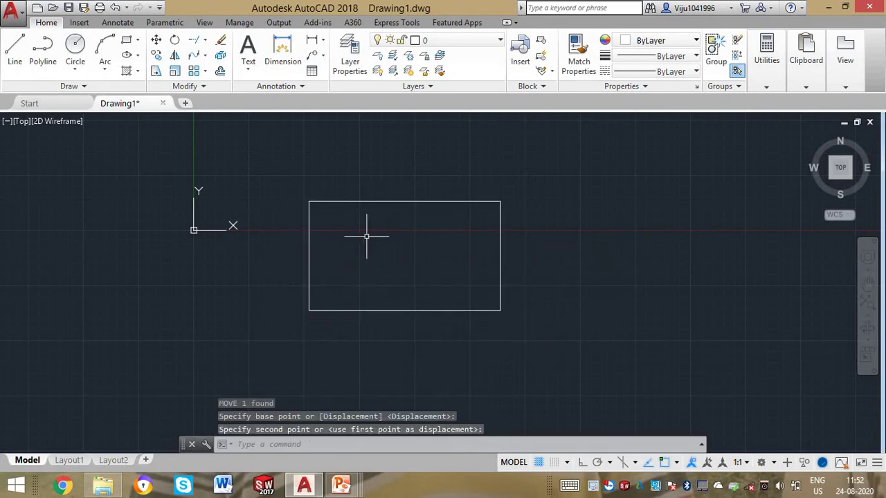
# With Ortho on, move the rectangle farther to the right.
pyautogui.press('F8')
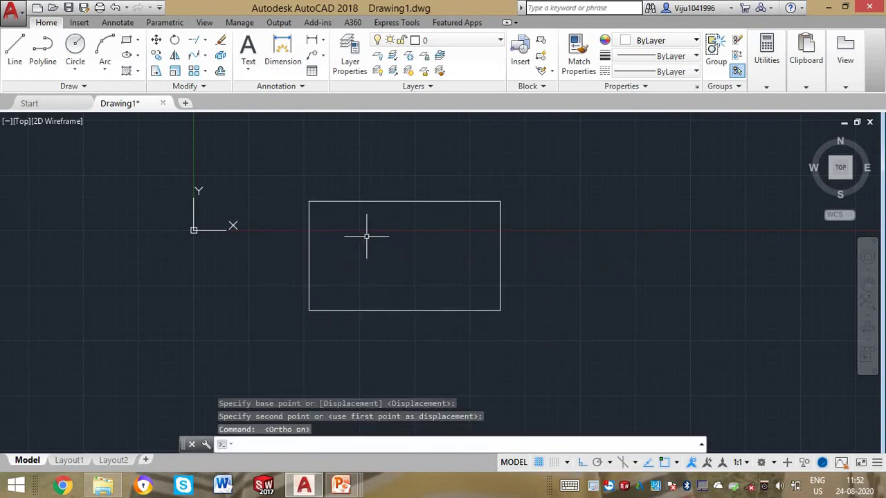
pyautogui.write('l')
pyautogui.press('Escape')
pyautogui.click(292, 144)
pyautogui.click(546, 357)
pyautogui.write('m')
pyautogui.press('Return')
pyautogui.click(480, 309)
pyautogui.click(576, 291)
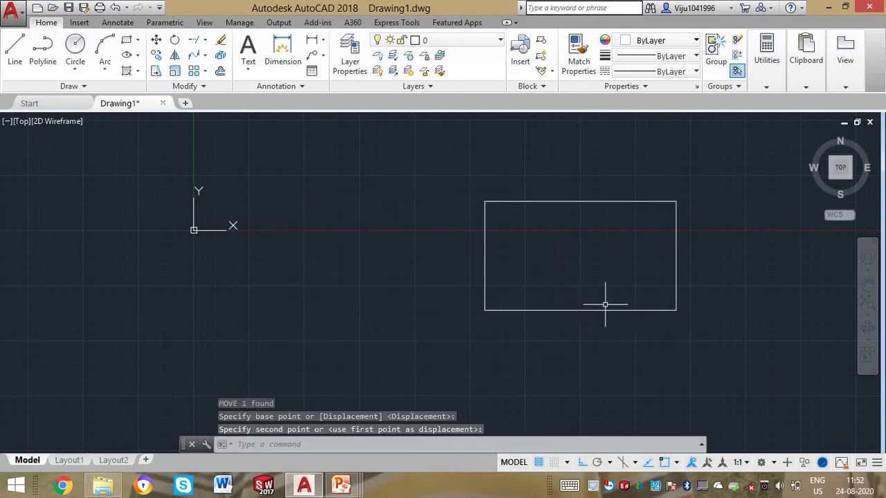
# Move the rectangle straight to the left.
pyautogui.click(544, 234)
pyautogui.click(401, 256)
pyautogui.write('m')
pyautogui.press('Return')
pyautogui.click(478, 337)
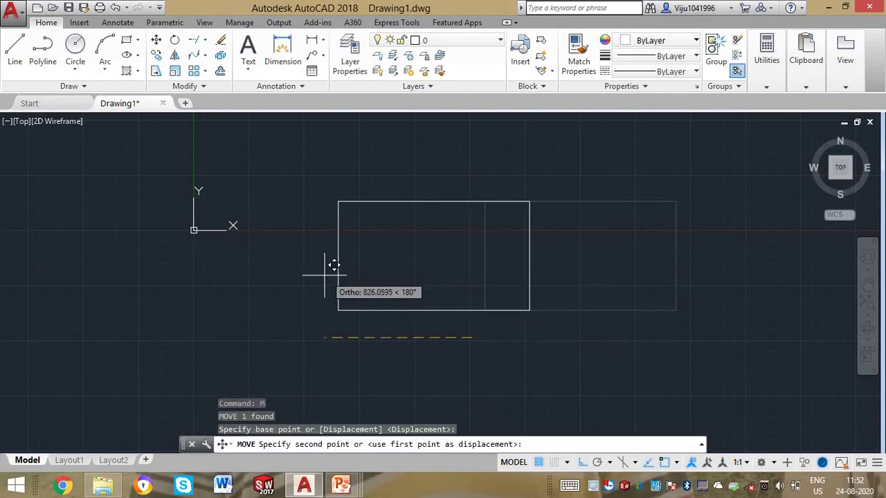
pyautogui.click(282, 282)
# Move the previously selected rectangle slightly to the right.
pyautogui.write('m')
pyautogui.press('Return')
pyautogui.write('p')
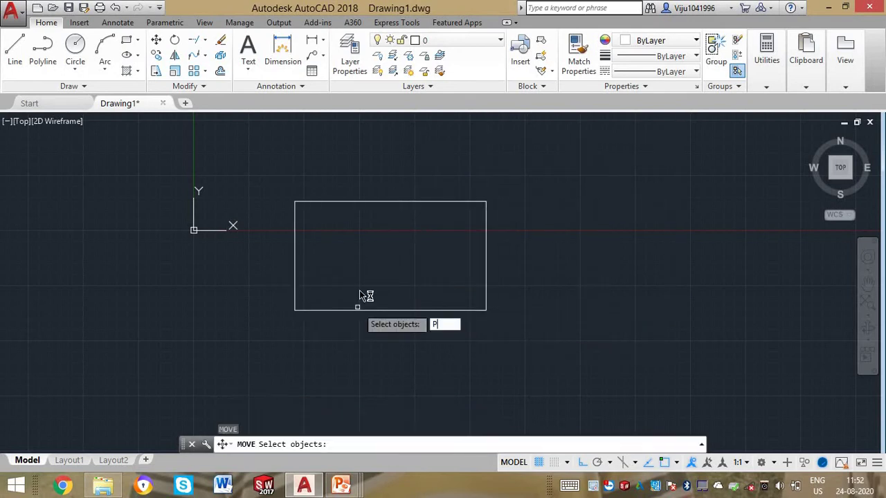
pyautogui.press('Return')
# Draw a circle below-left of the origin.
pyautogui.press('Return')
pyautogui.click(356, 321)
pyautogui.click(413, 320)
pyautogui.press('Escape')
pyautogui.write('c')
# Move the circle a little to the right.
pyautogui.press('Return')
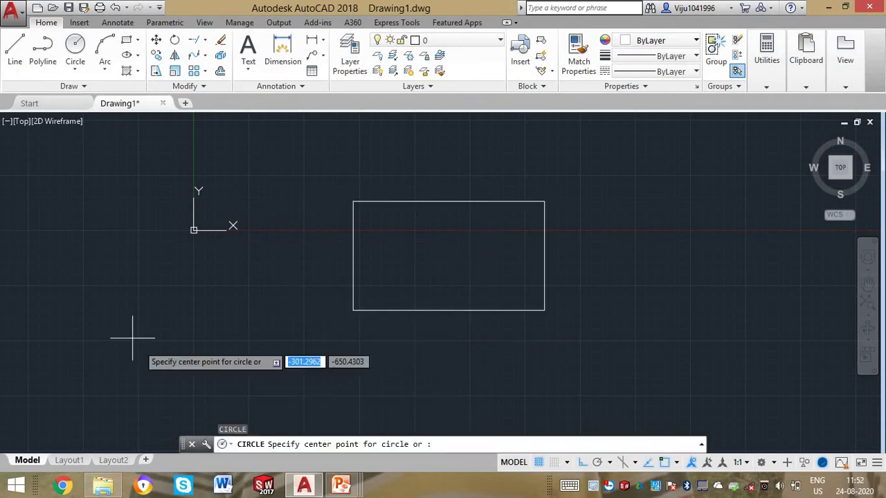
pyautogui.click(167, 304)
pyautogui.click(192, 351)
pyautogui.press('Escape')
pyautogui.press('Escape')
pyautogui.write('m')
pyautogui.press('Return')
pyautogui.write('p')
pyautogui.press('Return')
pyautogui.press('Return')
pyautogui.press('Escape')
pyautogui.click(294, 365)
pyautogui.click(219, 338)
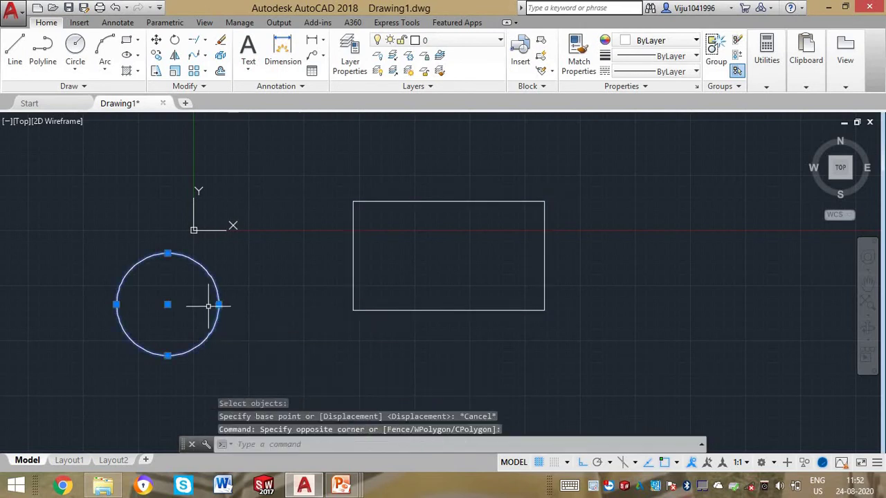
pyautogui.write('m')
# Start another move of the circle, cancel it, and pan to recentre the shapes.
pyautogui.press('Return')
pyautogui.click(278, 351)
pyautogui.click(336, 366)
pyautogui.press('Escape')
pyautogui.write('m')
pyautogui.press('Return')
pyautogui.write('p')
pyautogui.press('Return')
pyautogui.press('Return')
pyautogui.click(320, 347)
pyautogui.press('Escape')
pyautogui.scroll(-3, 355, 346)
pyautogui.moveTo(296, 306)
pyautogui.mouseDown(button='middle')
pyautogui.moveTo(280, 280)
pyautogui.moveTo(332, 229)
pyautogui.mouseUp(button='middle')
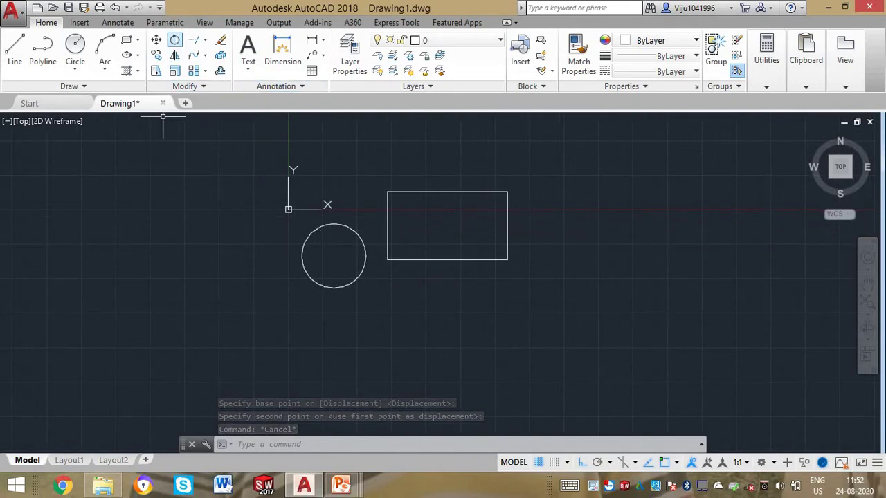
# Delete the circle.
pyautogui.click(317, 218)
pyautogui.click(297, 233)
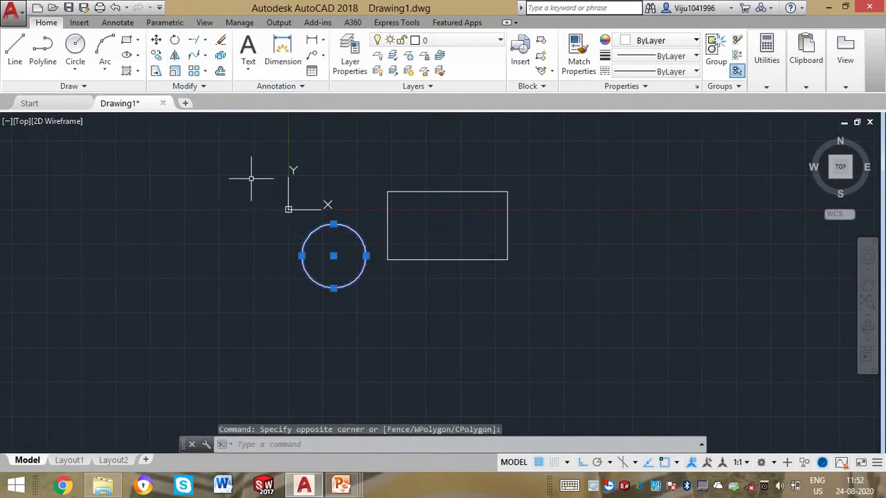
pyautogui.press('Delete')
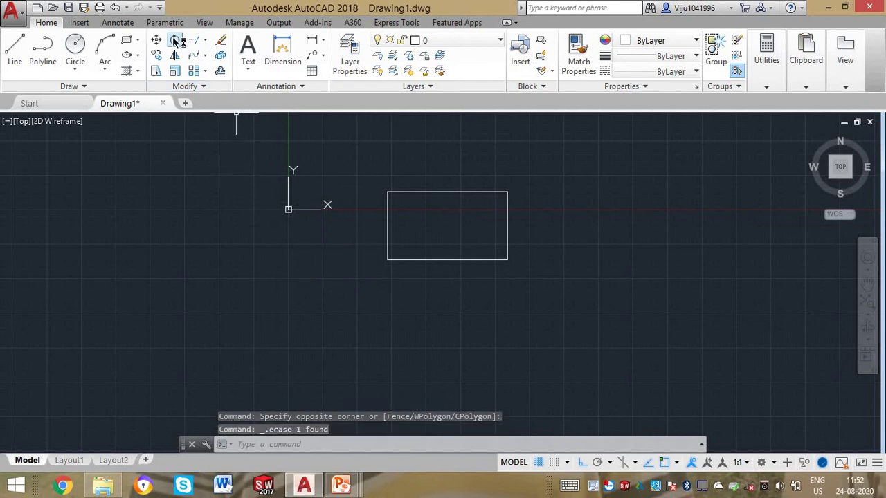
pyautogui.click(176, 42)
pyautogui.press('Escape')
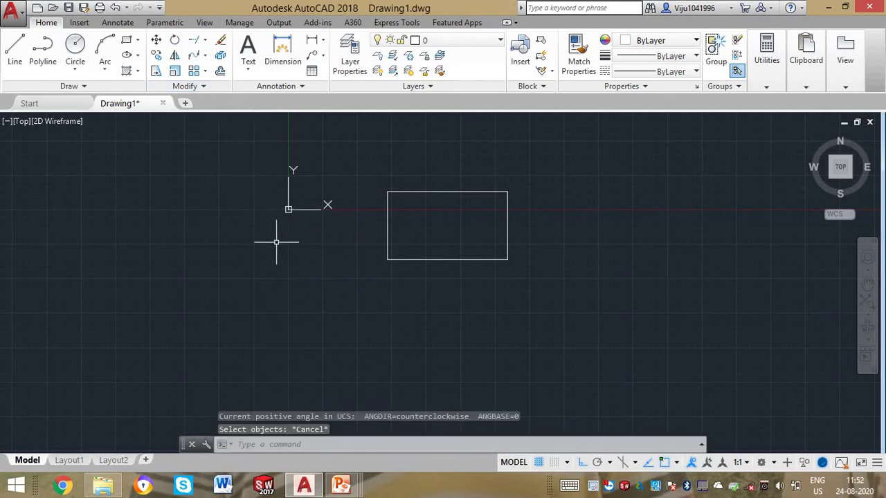
# Rotate the rectangle 30 degrees about its lower-left corner, with Ortho off.
pyautogui.write('r')
pyautogui.press('Return')
pyautogui.click(367, 167)
pyautogui.click(608, 315)
pyautogui.press('Return')
pyautogui.scroll(2, 374, 261)
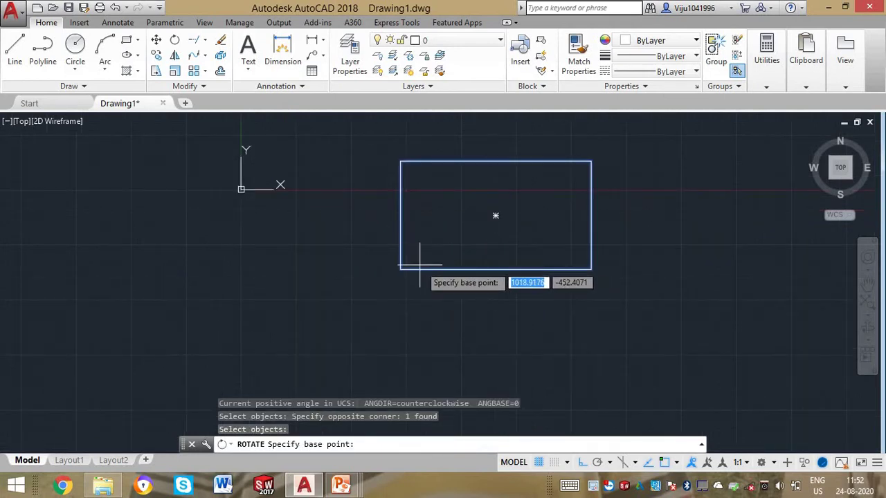
pyautogui.click(401, 267)
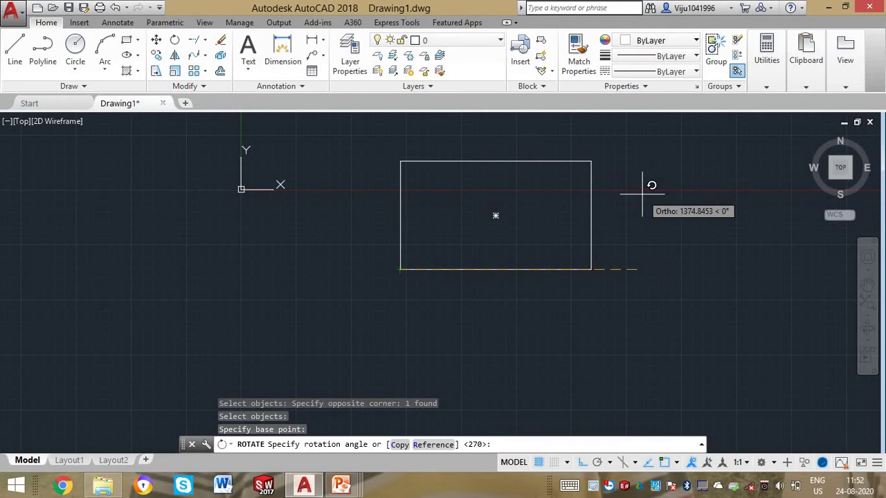
pyautogui.press('F8')
pyautogui.write('30')
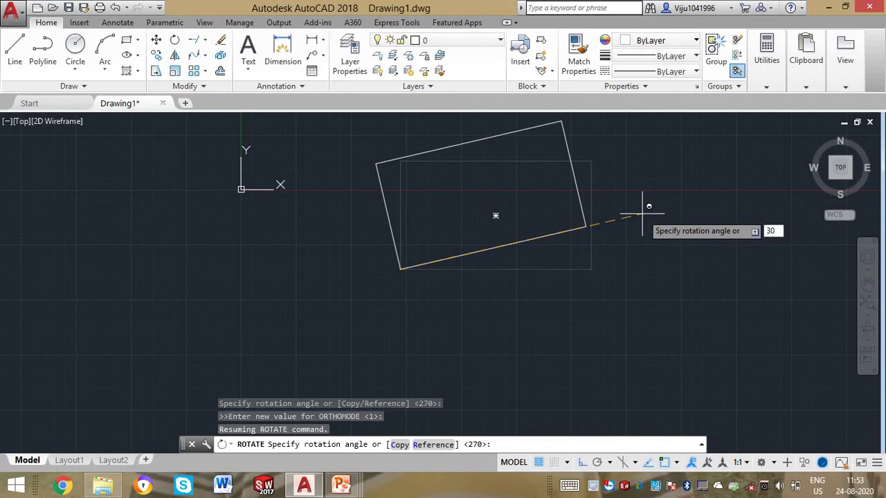
pyautogui.press('Return')
pyautogui.scroll(-3, 481, 267)
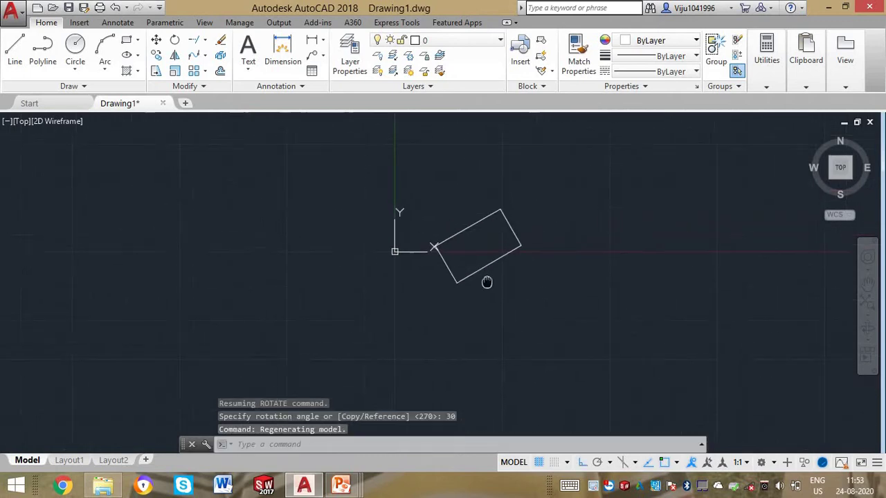
pyautogui.scroll(2, 486, 272)
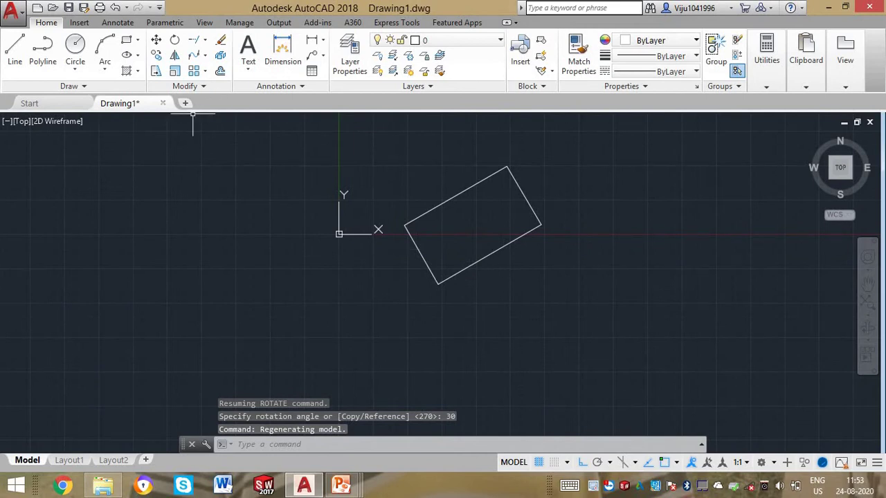
# Delete the rotated rectangle.
pyautogui.click(201, 43)
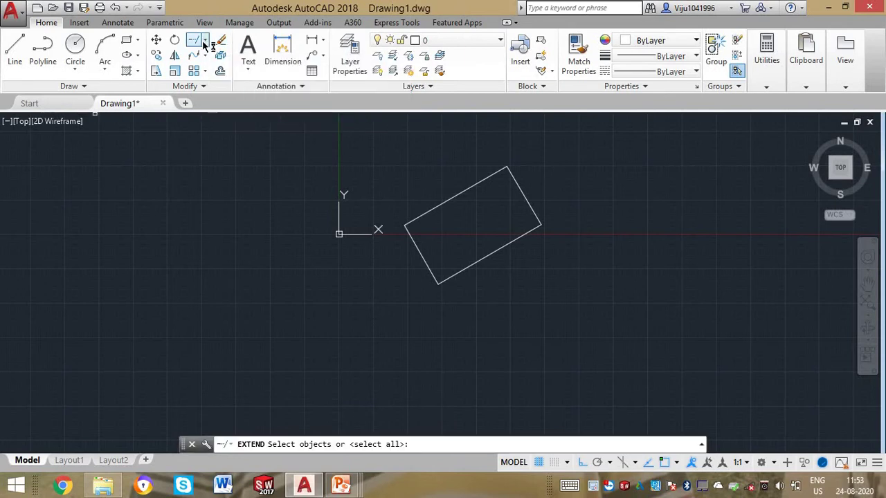
pyautogui.press('Escape')
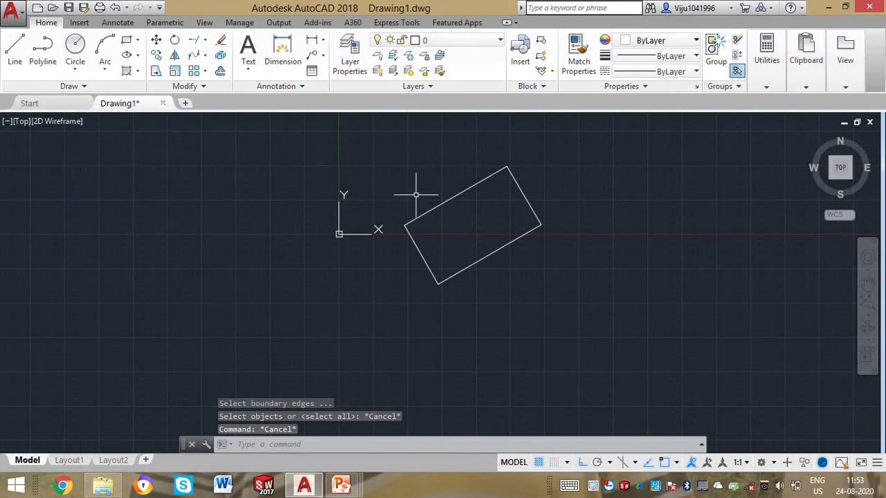
pyautogui.click(487, 198)
pyautogui.click(426, 158)
pyautogui.press('Delete')
pyautogui.write('RE')
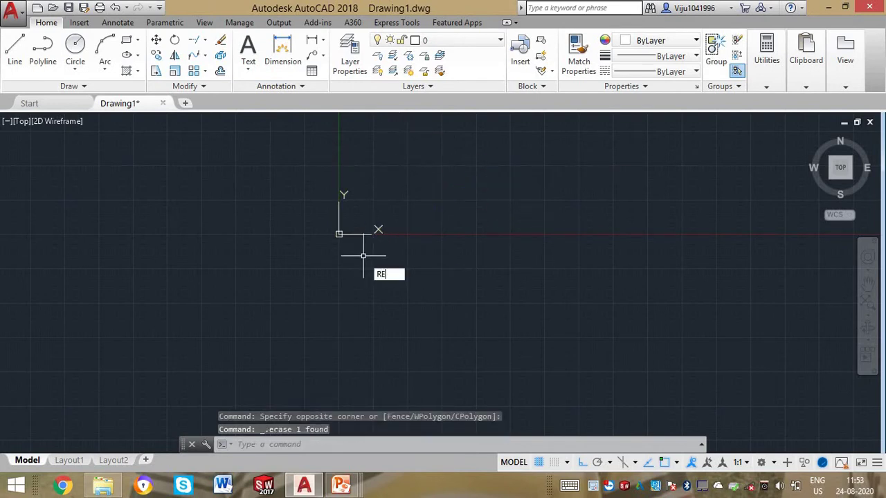
# Draw a new upright rectangle.
pyautogui.press('Return')
pyautogui.click(409, 222)
pyautogui.click(545, 296)
pyautogui.press('Escape')
# Draw a diagonal line from above the rectangle across its corner, with Ortho off.
pyautogui.press('Return')
pyautogui.click(462, 208)
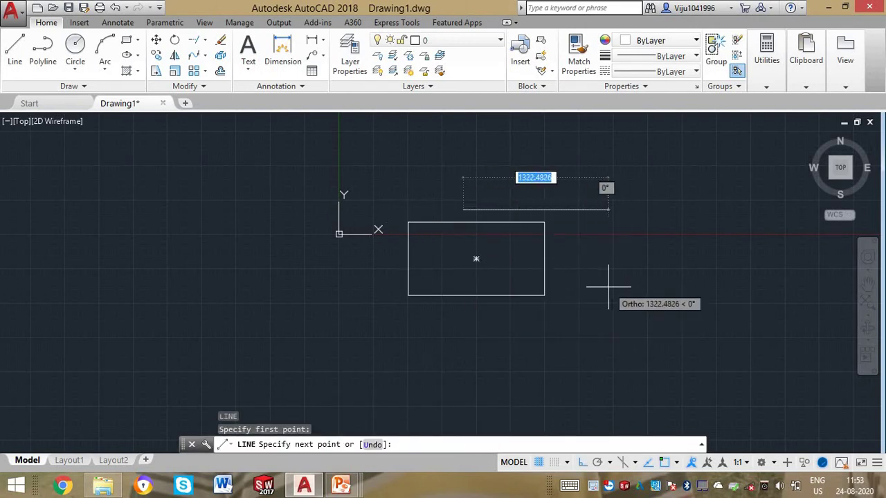
pyautogui.press('F8')
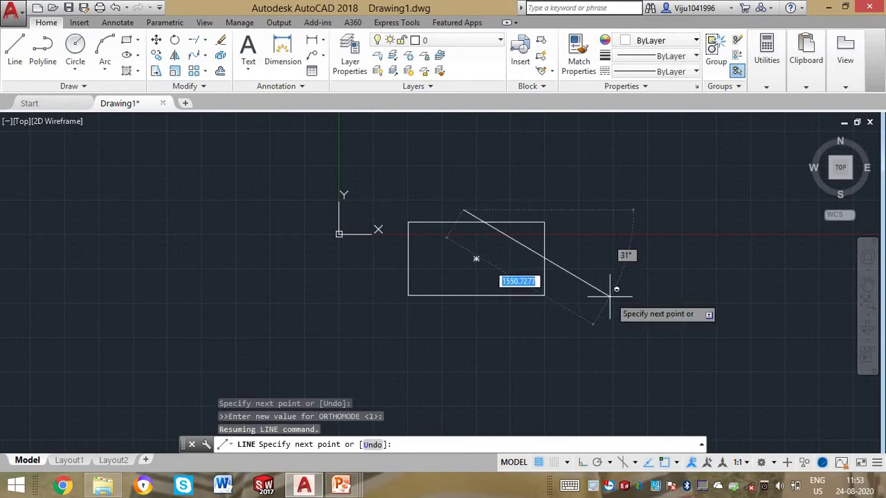
pyautogui.click(610, 296)
pyautogui.press('Escape')
# Draw a long slanted line on the right side of the rectangle.
pyautogui.press('Return')
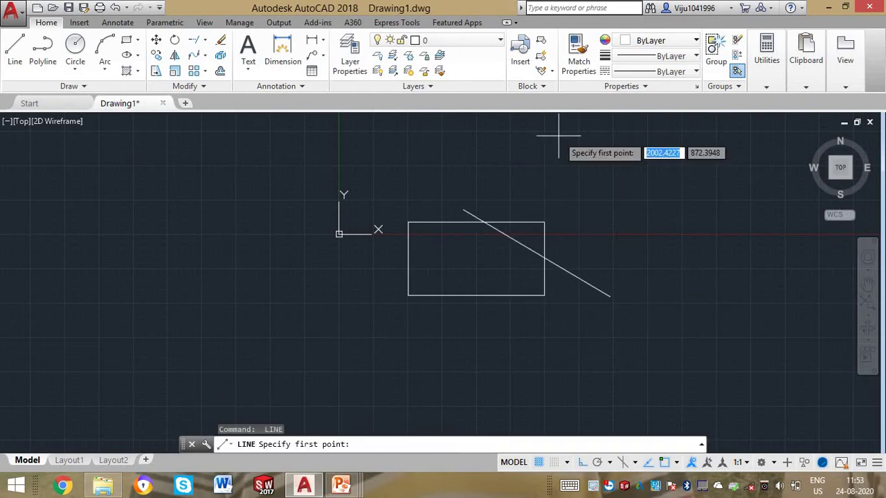
pyautogui.click(557, 124)
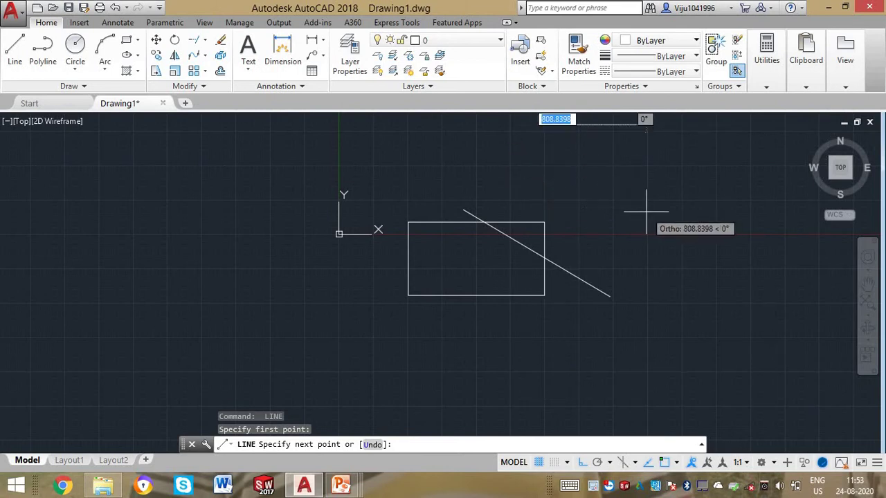
pyautogui.press('F8')
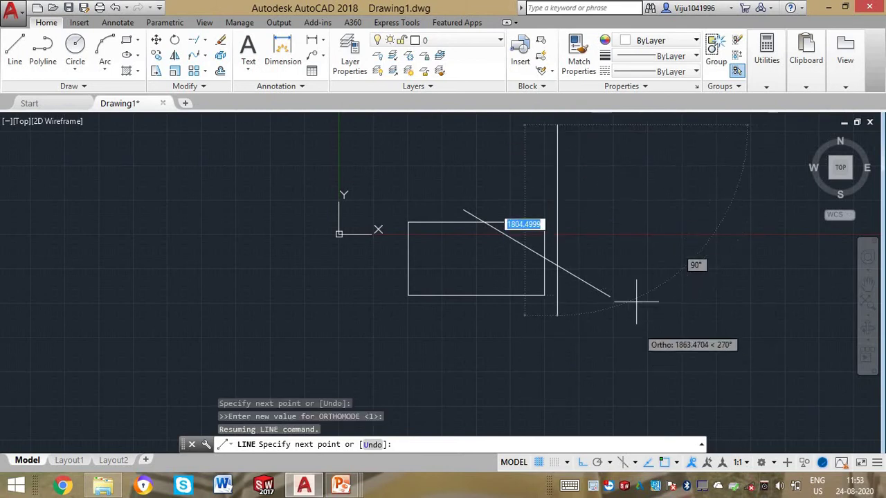
pyautogui.press('Escape')
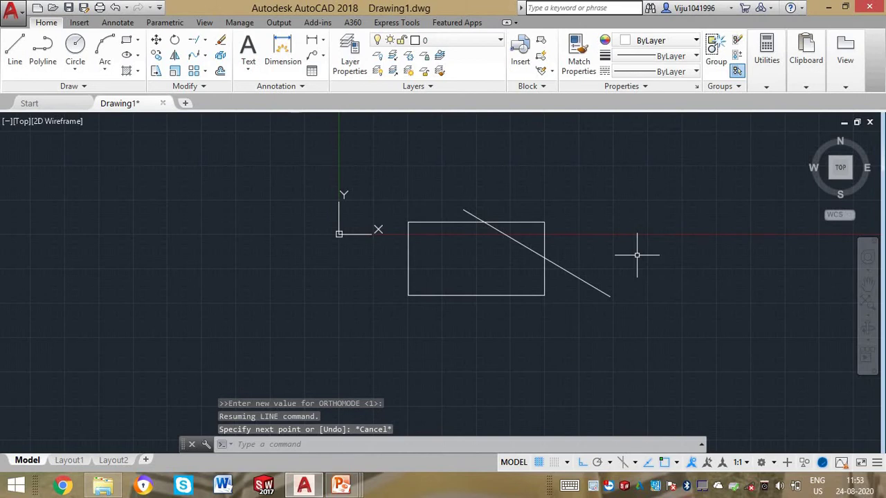
pyautogui.press('F8')
pyautogui.press('Return')
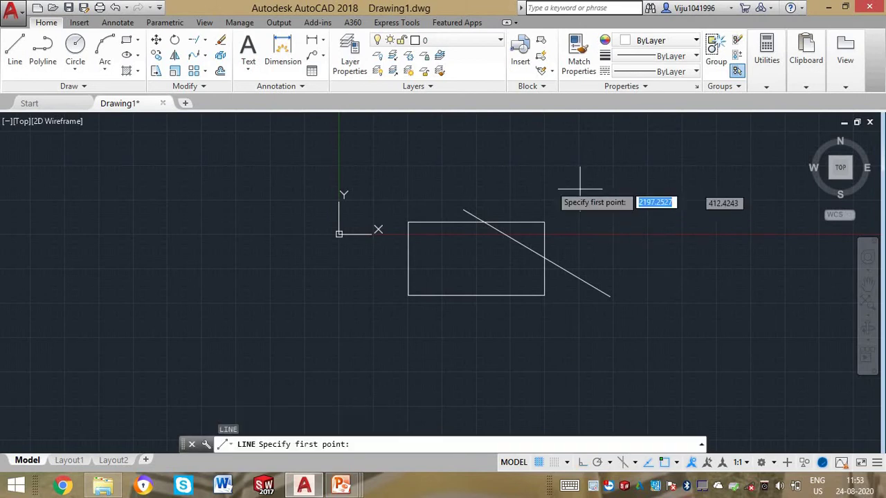
pyautogui.click(521, 147)
pyautogui.click(707, 370)
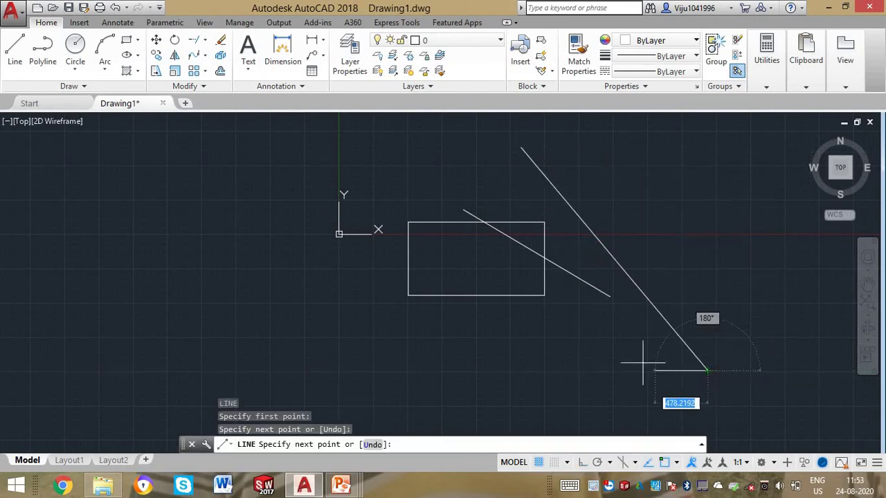
pyautogui.press('Escape')
# Draw a long slanted line on the left side, then select all objects.
pyautogui.press('Return')
pyautogui.click(329, 166)
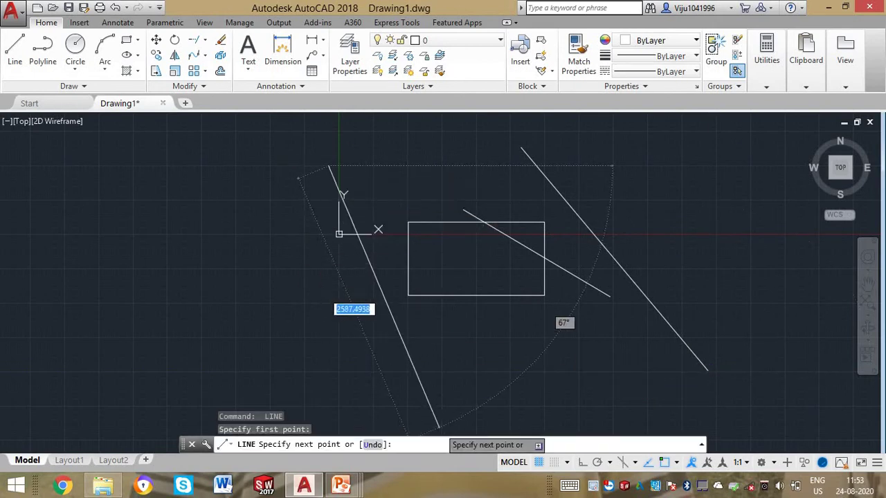
pyautogui.click(439, 427)
pyautogui.press('Escape')
pyautogui.press('Escape')
pyautogui.press('Escape')
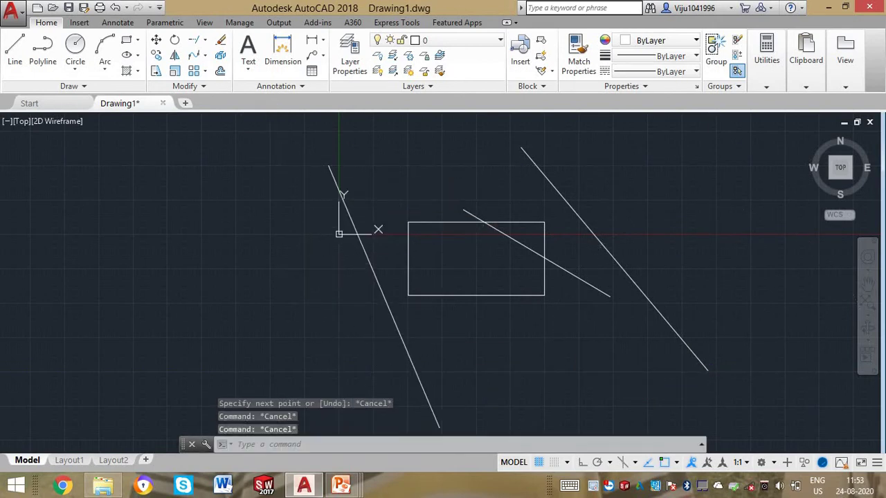
pyautogui.hotkey('ctrl', 'a')
# Start moving all objects, then cancel and leave them in place.
pyautogui.write('m')
pyautogui.press('Return')
pyautogui.click(475, 257)
pyautogui.moveTo(474, 257)
pyautogui.mouseDown(button='middle')
pyautogui.moveTo(413, 305)
pyautogui.moveTo(420, 267)
pyautogui.mouseUp(button='middle')
pyautogui.scroll(-4, 413, 261)
pyautogui.scroll(2, 420, 204)
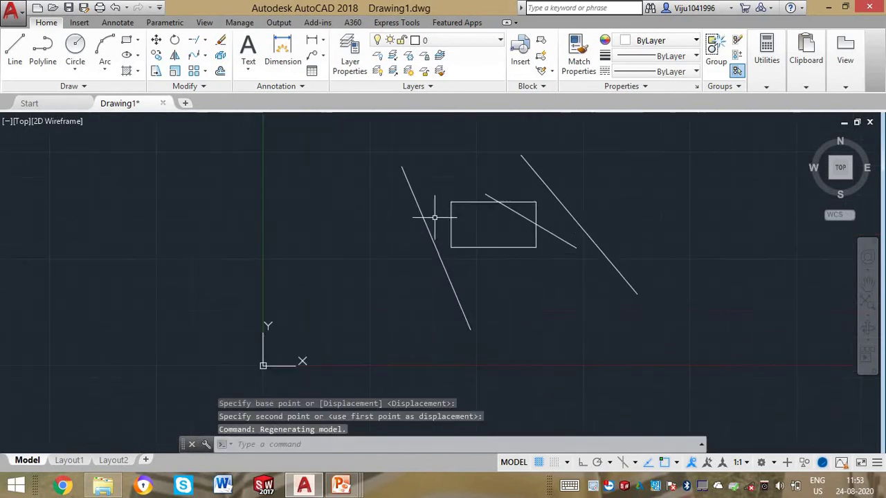
pyautogui.press('Escape')
pyautogui.write('TR')
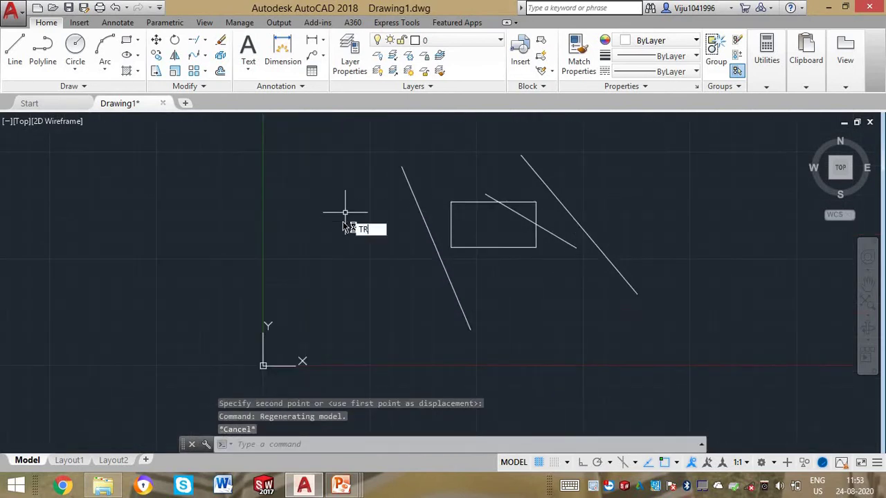
# Trim the diagonal above the rectangle and the rectangle's top-right corner edges.
pyautogui.press('Return')
pyautogui.press('Return')
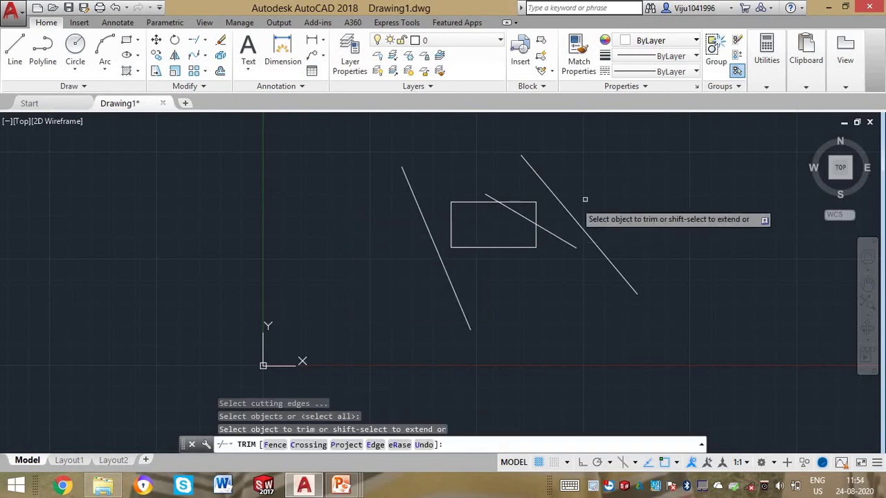
pyautogui.scroll(4, 499, 195)
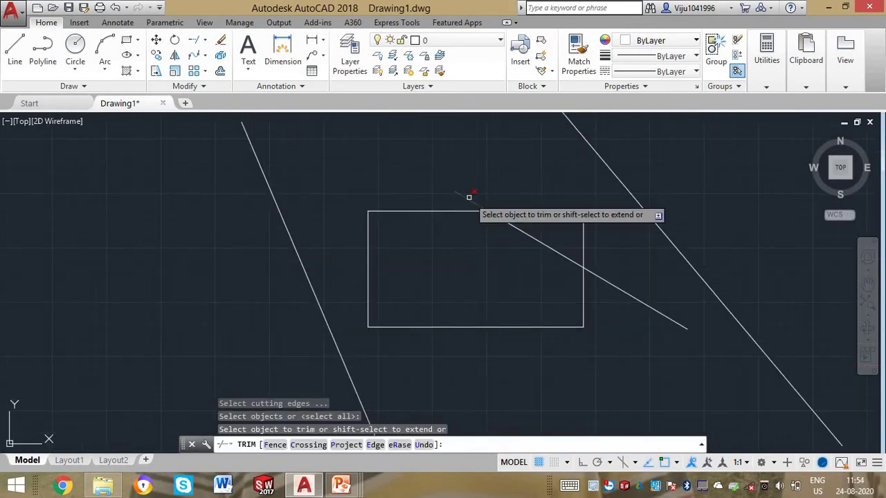
pyautogui.click(468, 199)
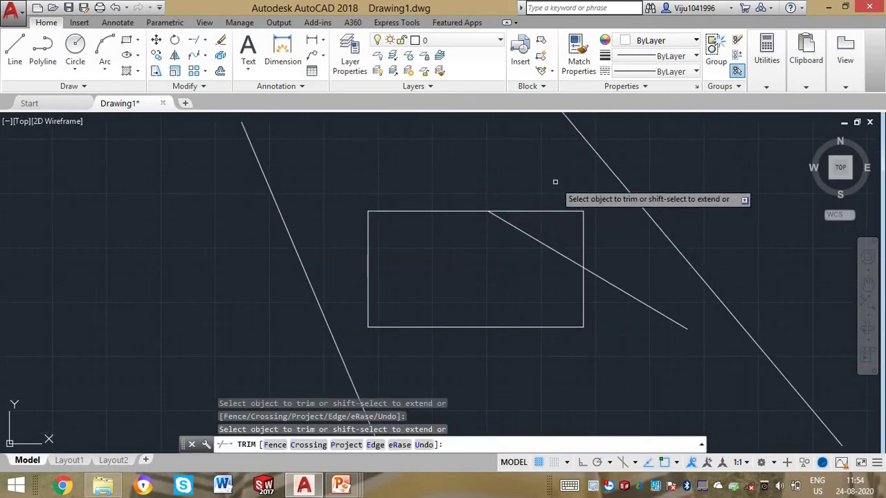
pyautogui.click(562, 211)
pyautogui.click(583, 225)
pyautogui.press('Escape')
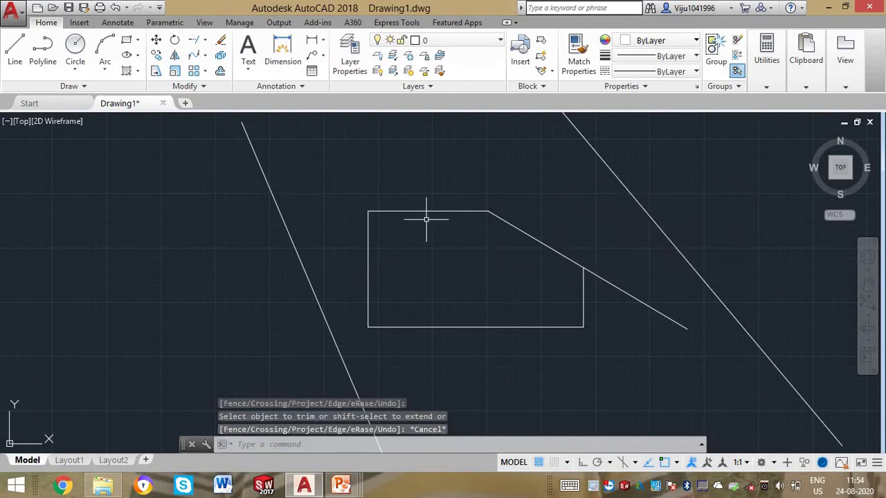
# Explode the rectangle into separate lines with X.
pyautogui.click(416, 211)
pyautogui.click(409, 206)
pyautogui.write('x')
pyautogui.press('Return')
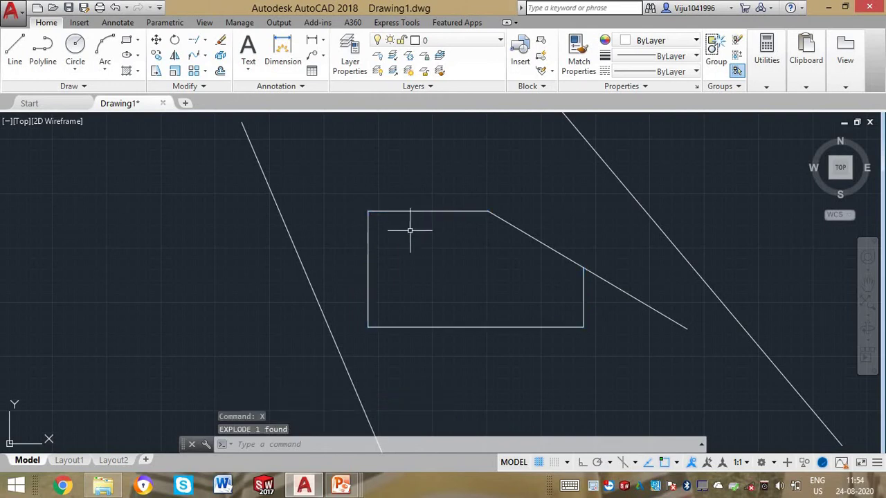
pyautogui.press('Escape')
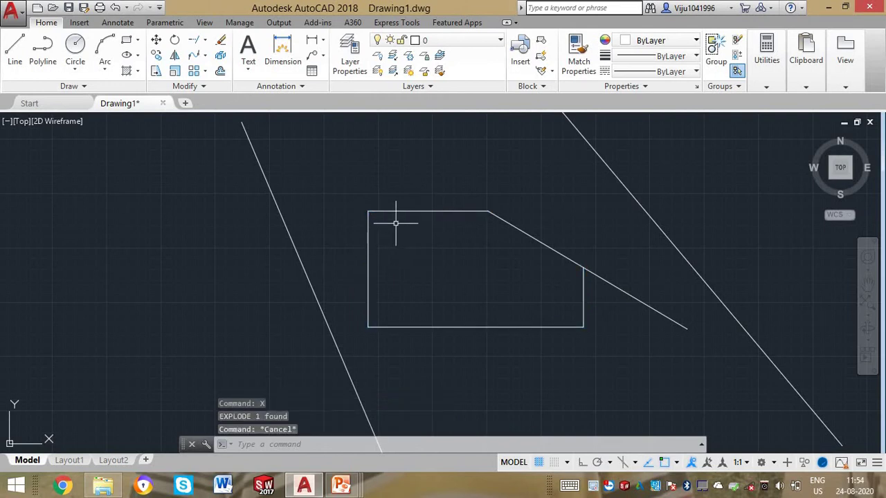
# Trim the diagonal's leftover end beyond the clipped corner.
pyautogui.write('tr')
pyautogui.press('Return')
pyautogui.press('Return')
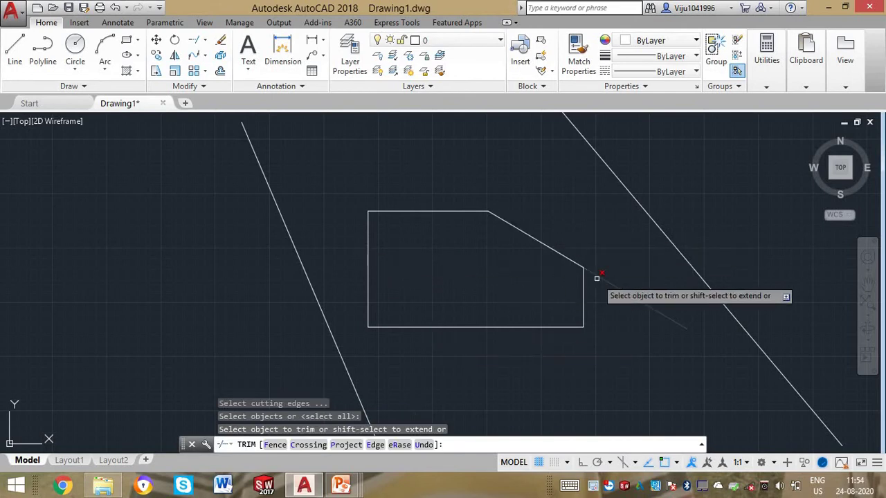
pyautogui.click(602, 278)
pyautogui.press('Escape')
pyautogui.press('Escape')
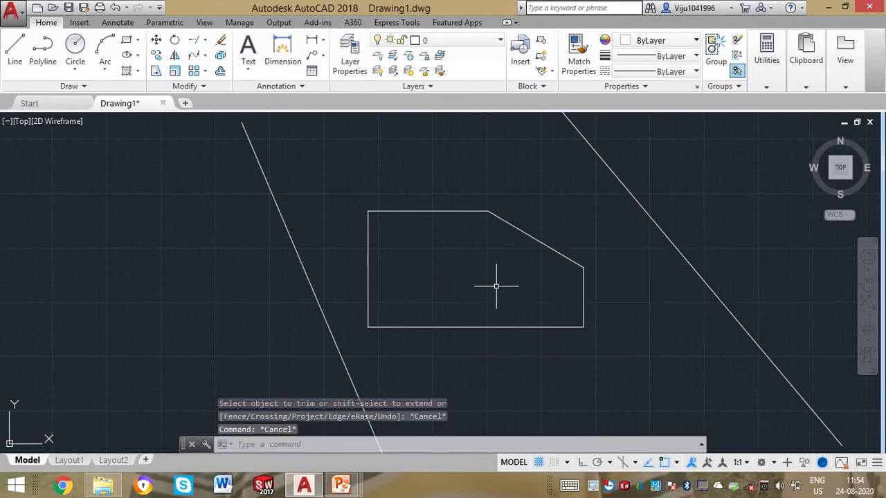
pyautogui.click(205, 39)
# Extend the top edge out to meet both slanted lines using EX.
pyautogui.click(221, 88)
pyautogui.write('e')
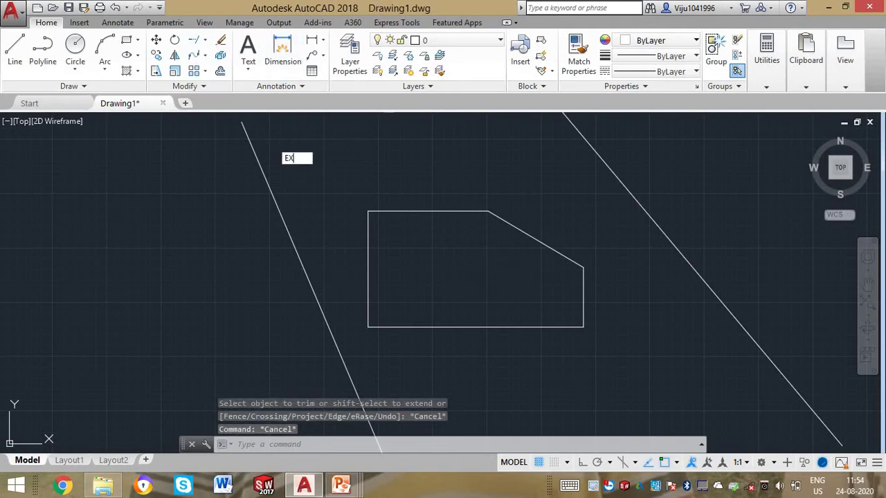
pyautogui.write('x')
pyautogui.press('Return')
pyautogui.press('Return')
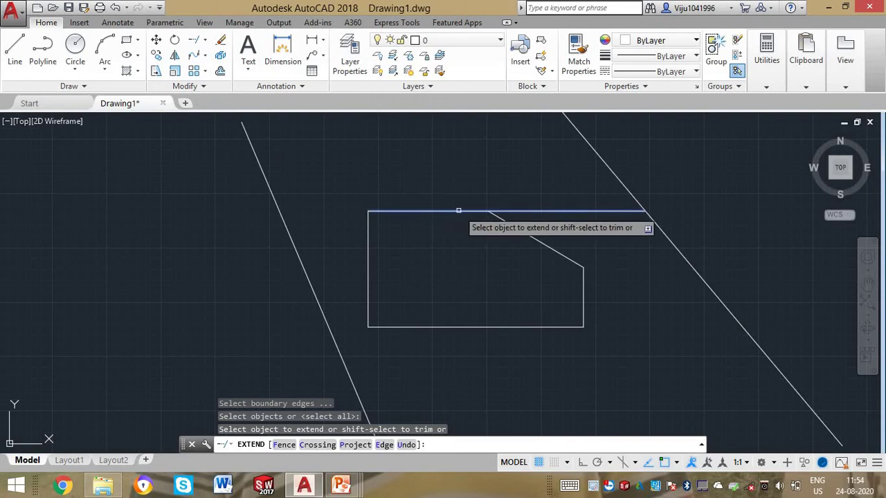
pyautogui.click(459, 211)
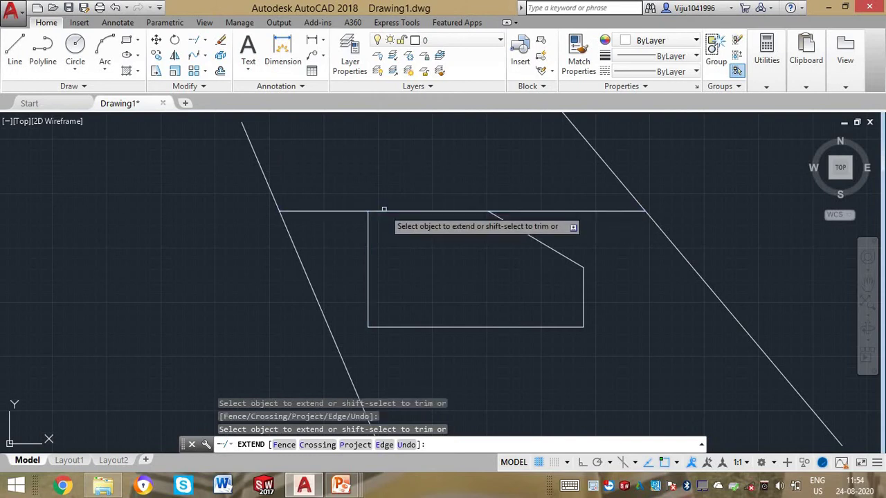
pyautogui.scroll(-5, 364, 198)
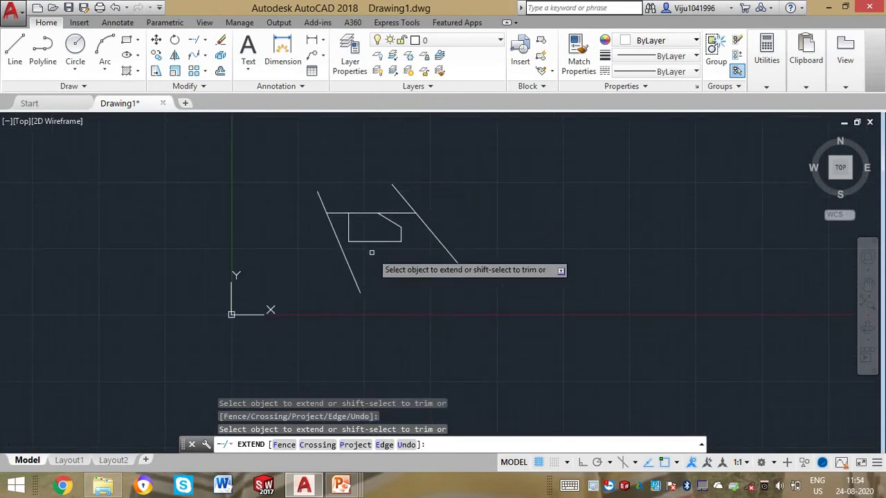
pyautogui.scroll(4, 374, 223)
pyautogui.press('Escape')
# Extend the shape's right edge up to the top edge.
pyautogui.press('Return')
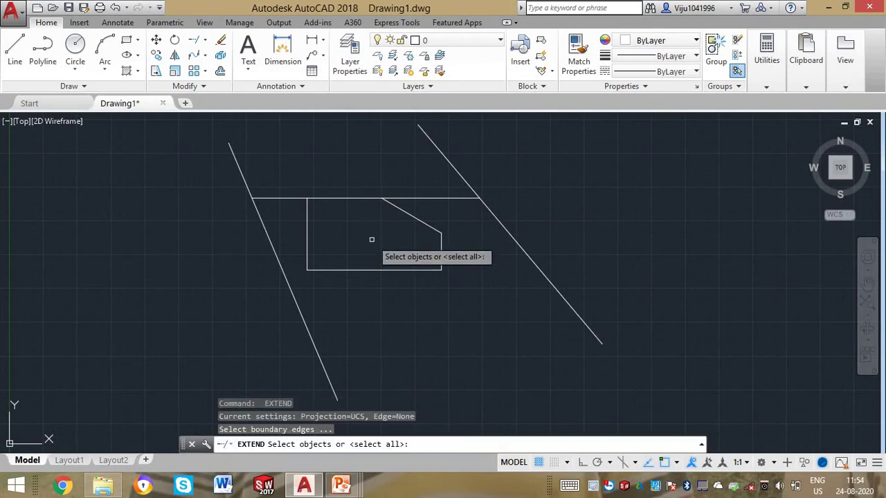
pyautogui.press('Return')
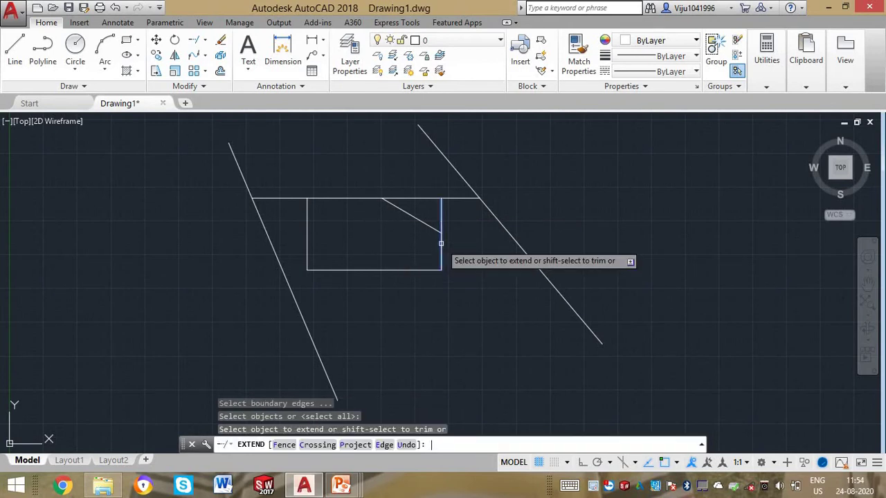
pyautogui.click(441, 243)
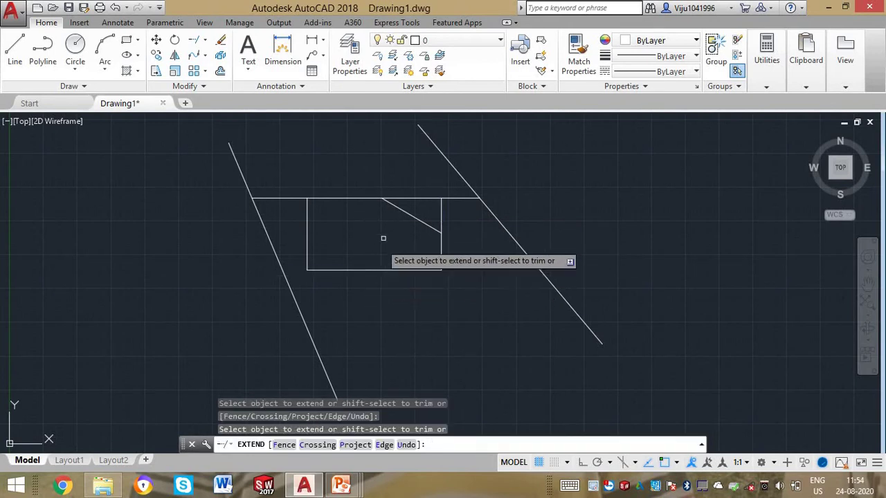
pyautogui.press('Escape')
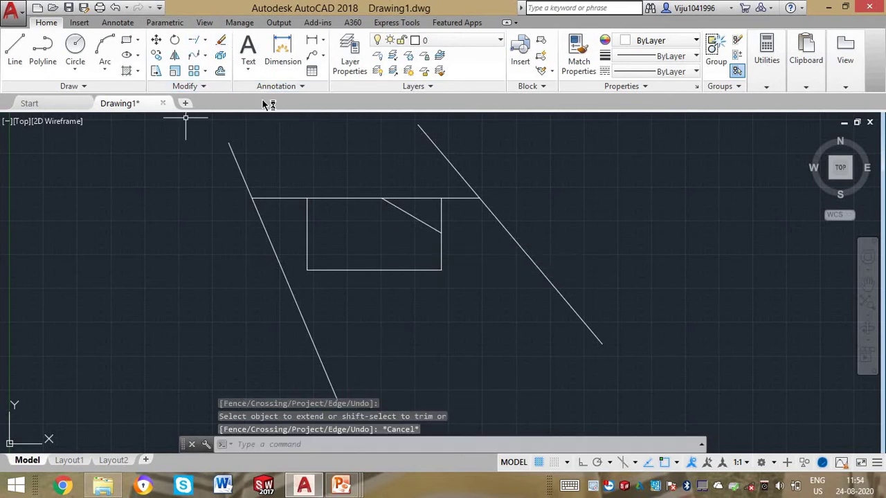
# Erase the left diagonal, the long top line and the left edge, then zoom out.
pyautogui.click(218, 43)
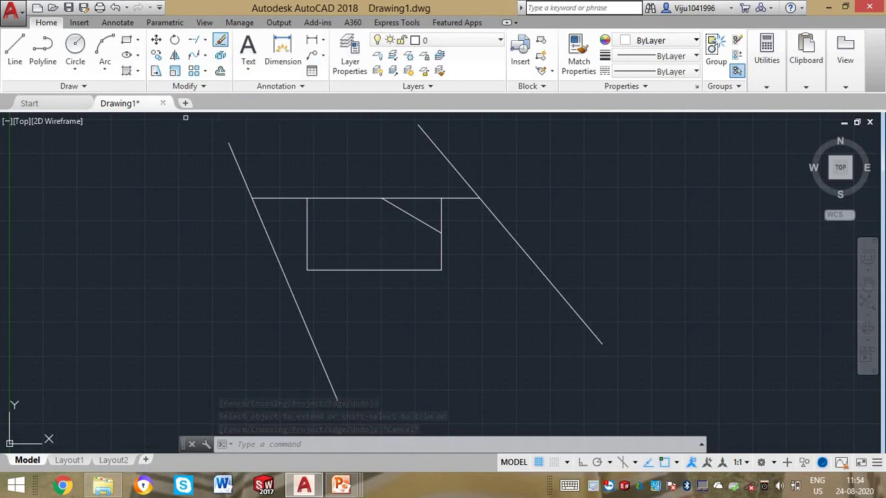
pyautogui.click(236, 156)
pyautogui.click(276, 198)
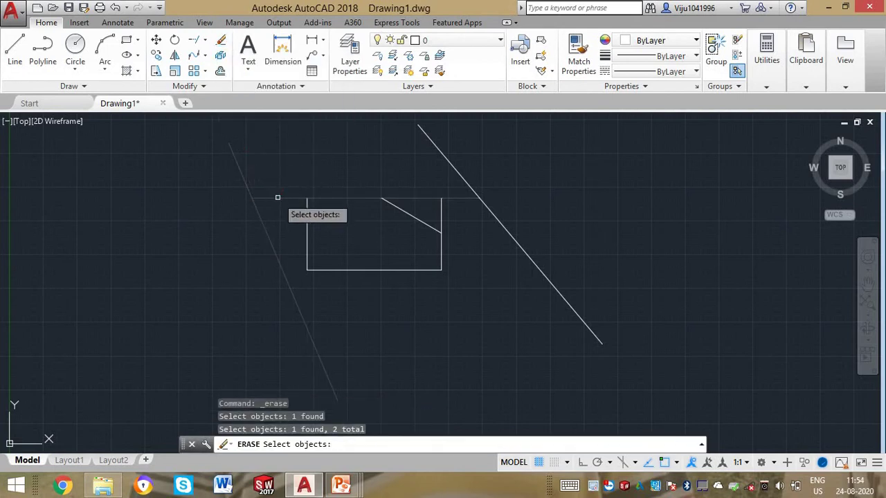
pyautogui.click(307, 210)
pyautogui.click(386, 202)
pyautogui.press('Return')
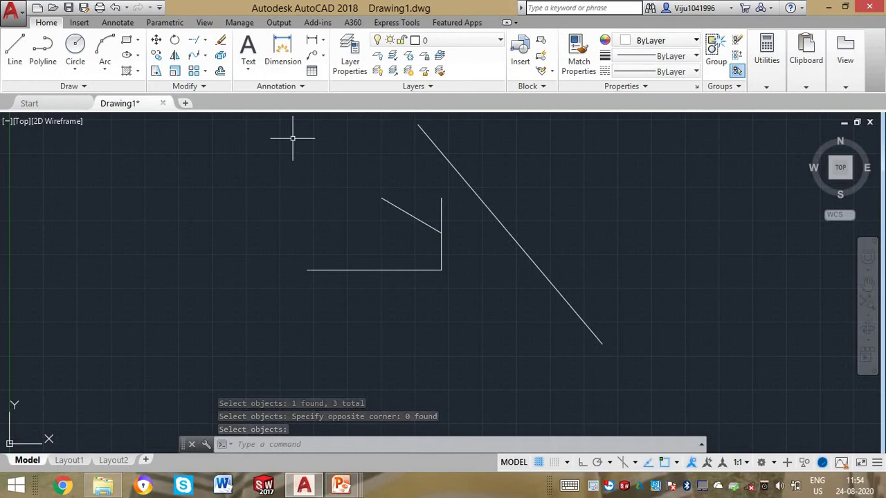
pyautogui.scroll(-2, 292, 138)
pyautogui.write('RE')
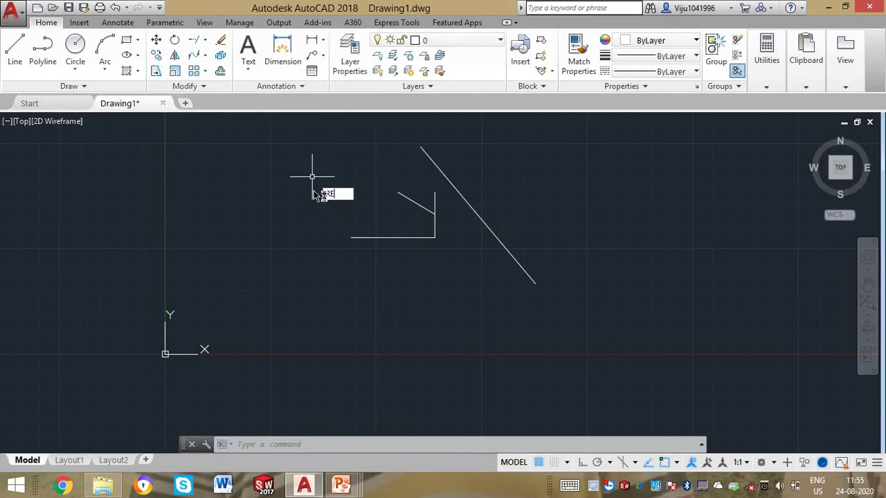
# Draw a small square with a circle centred inside it.
pyautogui.write('c')
pyautogui.press('Return')
pyautogui.click(238, 210)
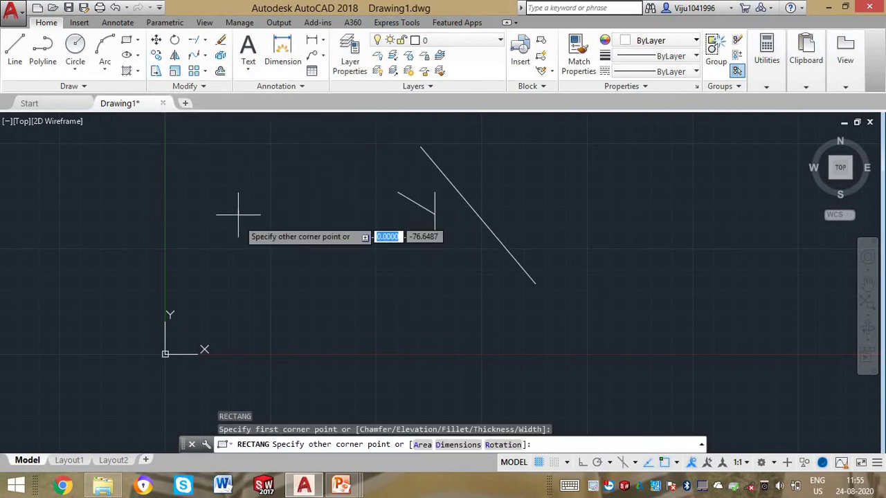
pyautogui.click(299, 274)
pyautogui.press('Return')
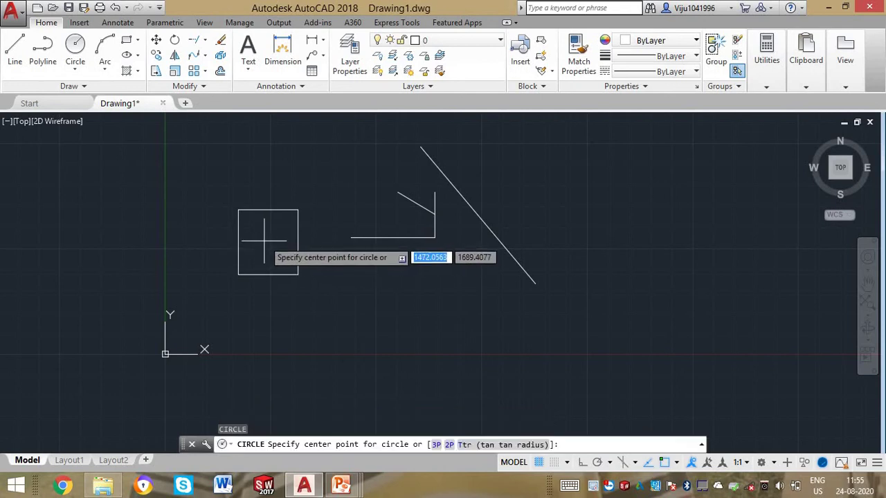
pyautogui.click(268, 242)
pyautogui.click(272, 258)
pyautogui.press('Escape')
# Copy the square and circle to four spots: upper right, far right, below the slant, far left.
pyautogui.click(197, 169)
pyautogui.click(312, 311)
pyautogui.write('co')
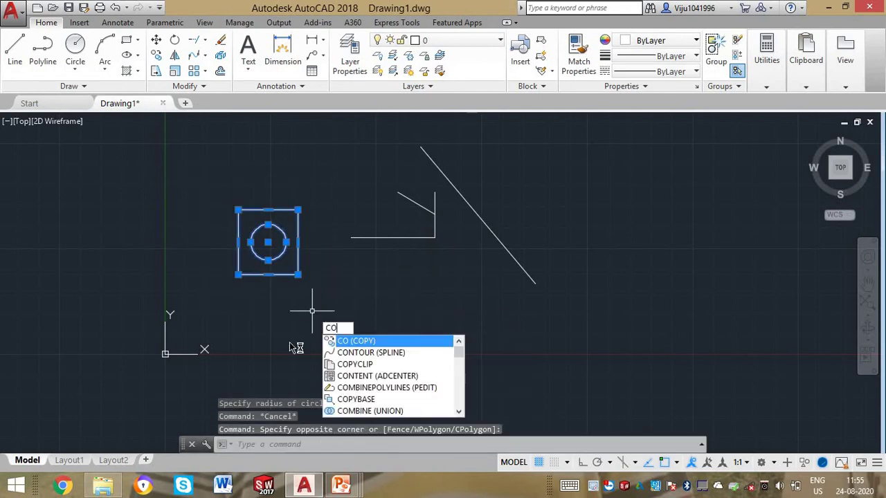
pyautogui.press('Return')
pyautogui.click(292, 337)
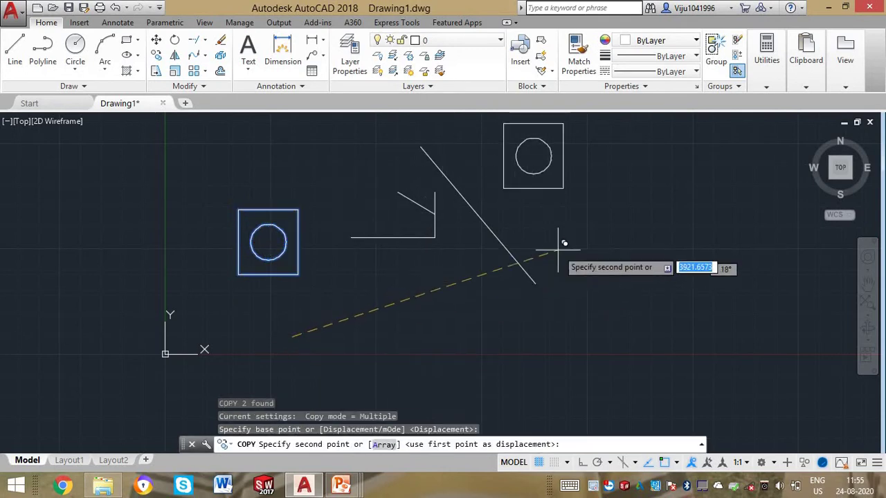
pyautogui.click(593, 243)
pyautogui.click(736, 316)
pyautogui.click(645, 404)
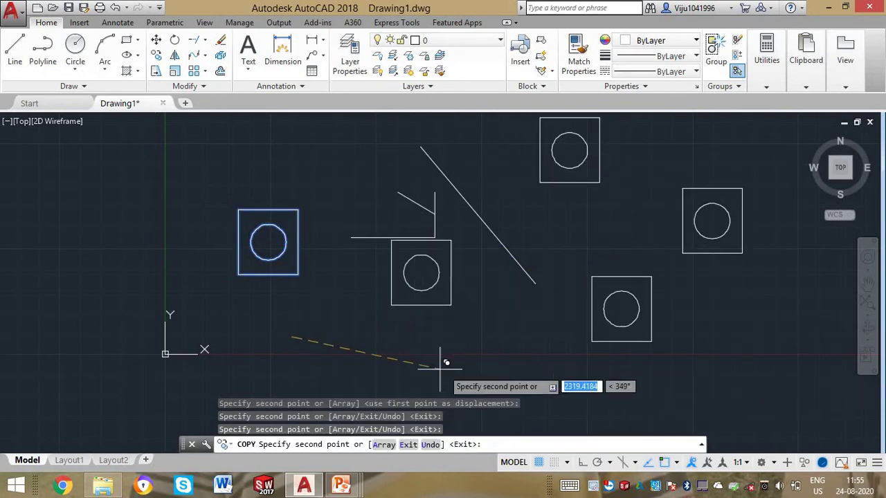
pyautogui.click(162, 323)
pyautogui.press('Escape')
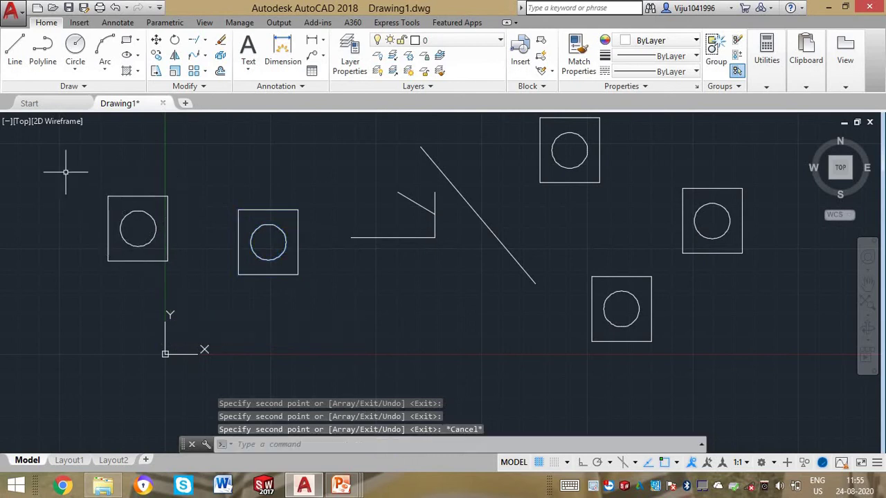
# Copy the left square-and-circle to four more places near the bottom and top.
pyautogui.click(63, 167)
pyautogui.click(228, 291)
pyautogui.write('CO')
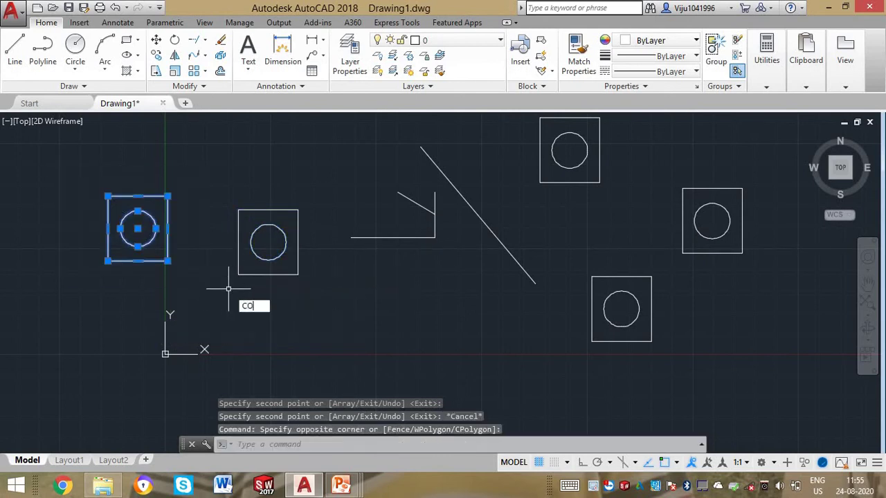
pyautogui.press('Return')
pyautogui.click(138, 228)
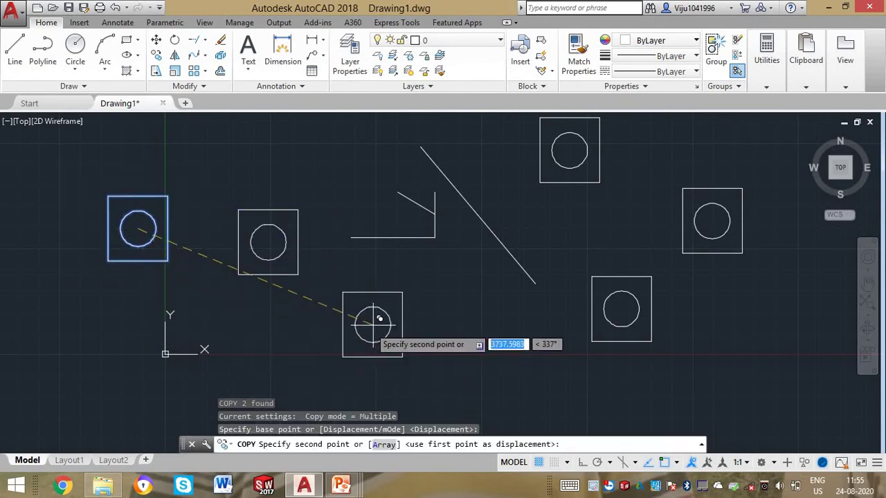
pyautogui.click(377, 319)
pyautogui.click(469, 287)
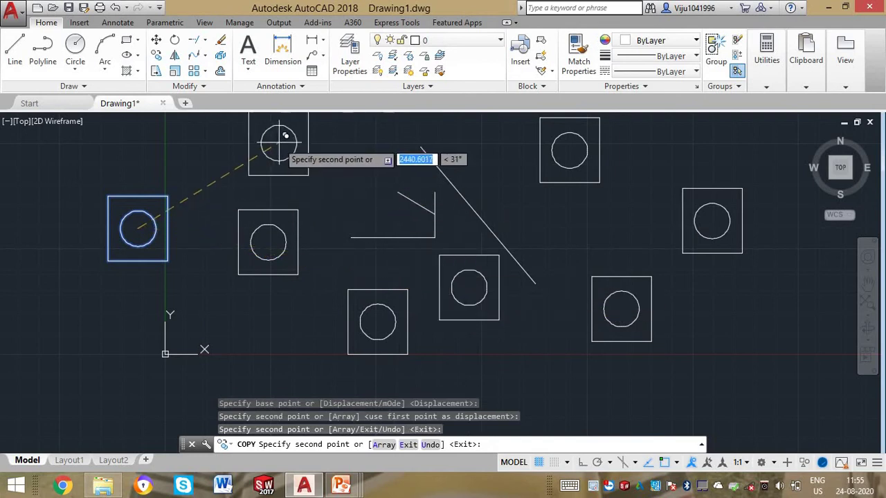
pyautogui.click(279, 143)
pyautogui.scroll(-2, 332, 356)
pyautogui.click(400, 166)
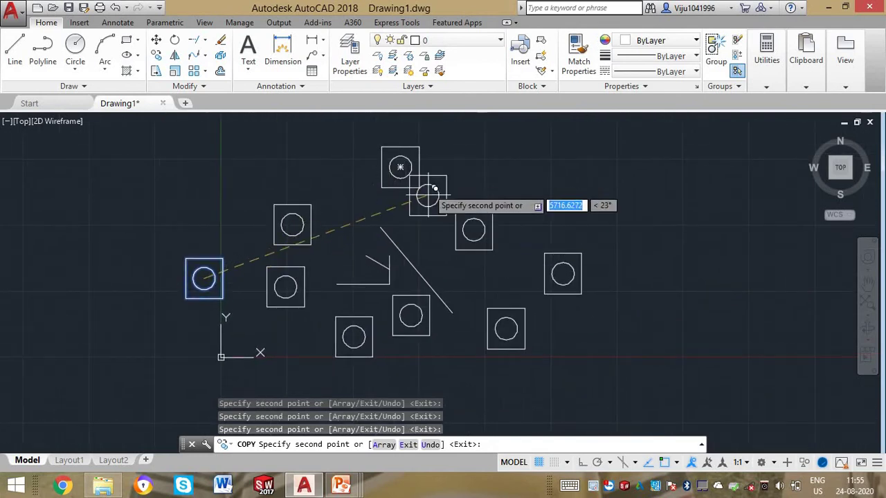
pyautogui.press('Escape')
# Pan to open empty space and begin a new rectangle.
pyautogui.moveTo(522, 226); pyautogui.dragTo(286, 282, button='middle')
pyautogui.write('REC')
pyautogui.press('Return')
# Draw the large rectangle and a small hole circle near its top-left corner.
pyautogui.click(397, 180)
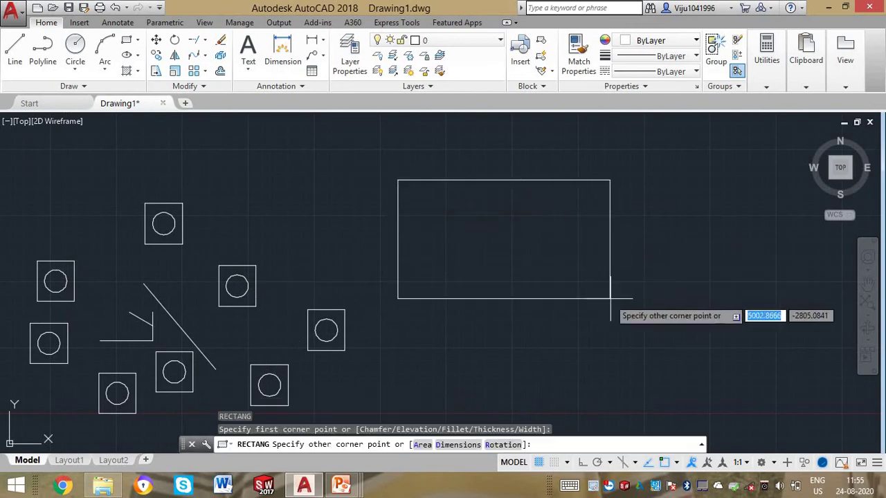
pyautogui.click(612, 298)
pyautogui.press('Return')
pyautogui.scroll(4, 396, 192)
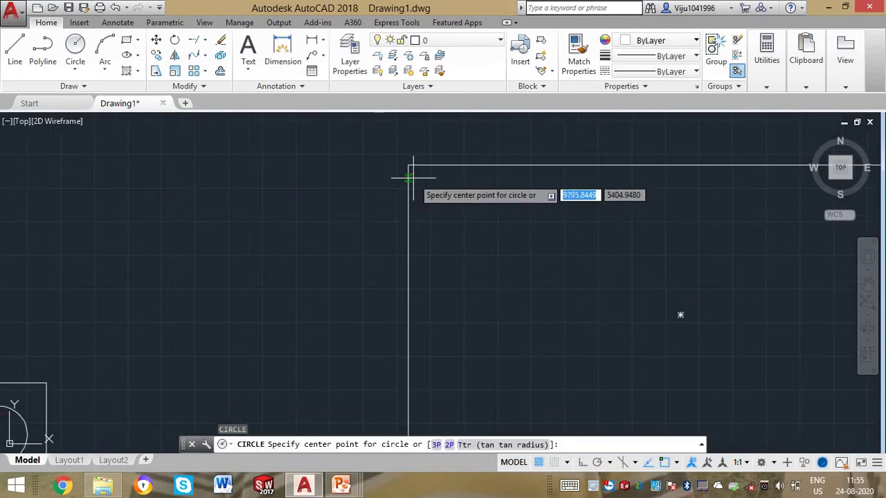
pyautogui.click(439, 197)
pyautogui.scroll(-2, 461, 230)
# Copy the hole circle to the bottom-left, bottom-right and top-right corners.
pyautogui.click(459, 219)
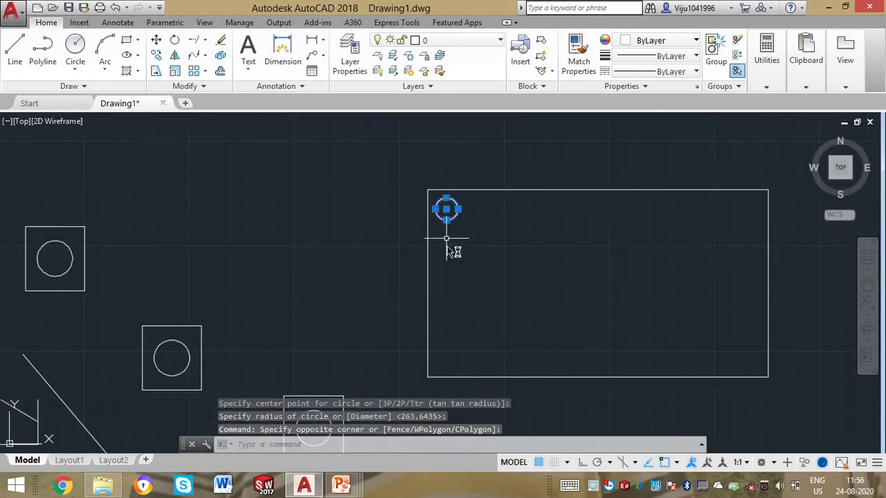
pyautogui.write('CO')
pyautogui.press('Return')
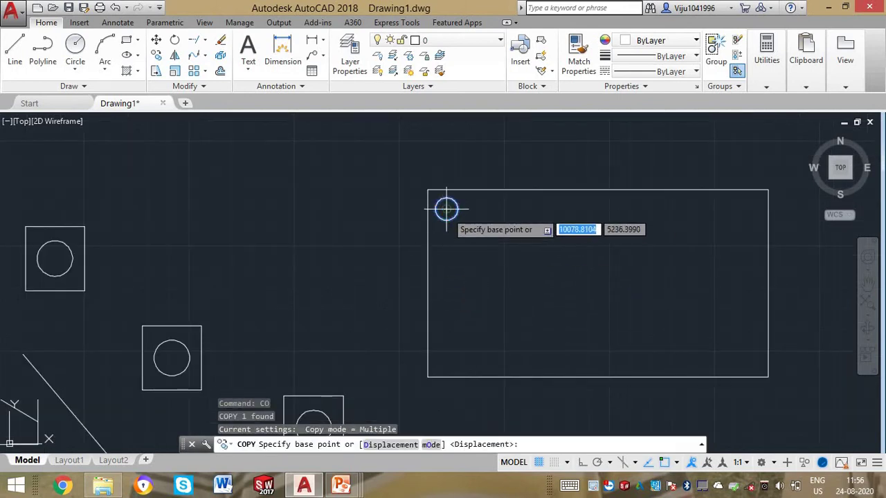
pyautogui.click(445, 209)
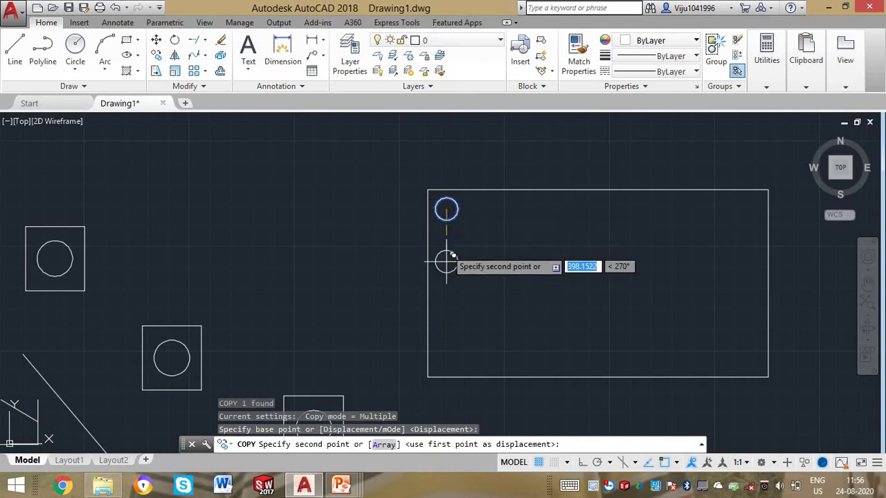
pyautogui.click(446, 356)
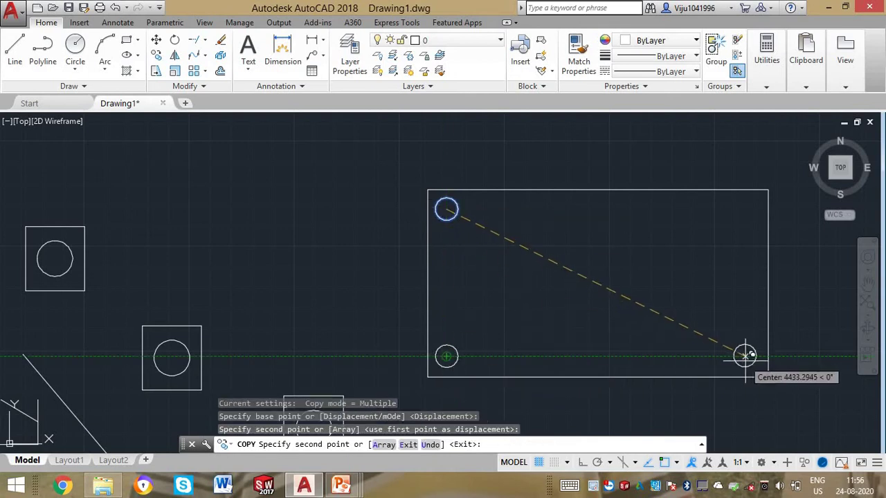
pyautogui.click(749, 357)
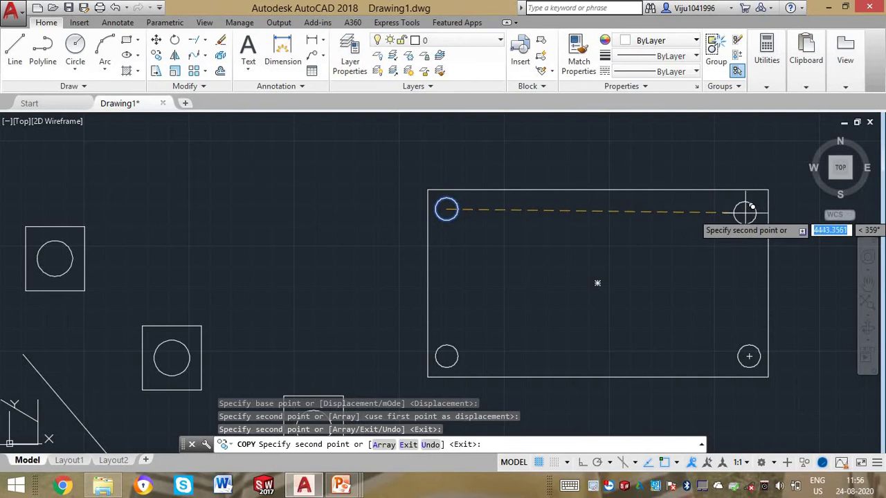
pyautogui.click(750, 210)
pyautogui.press('Escape')
pyautogui.scroll(-2, 561, 289)
pyautogui.moveTo(561, 288)
pyautogui.mouseDown(button='middle')
pyautogui.moveTo(552, 340)
pyautogui.moveTo(533, 268)
pyautogui.mouseUp(button='middle')
pyautogui.scroll(-2, 347, 276)
pyautogui.moveTo(347, 276); pyautogui.dragTo(385, 209, button='middle')
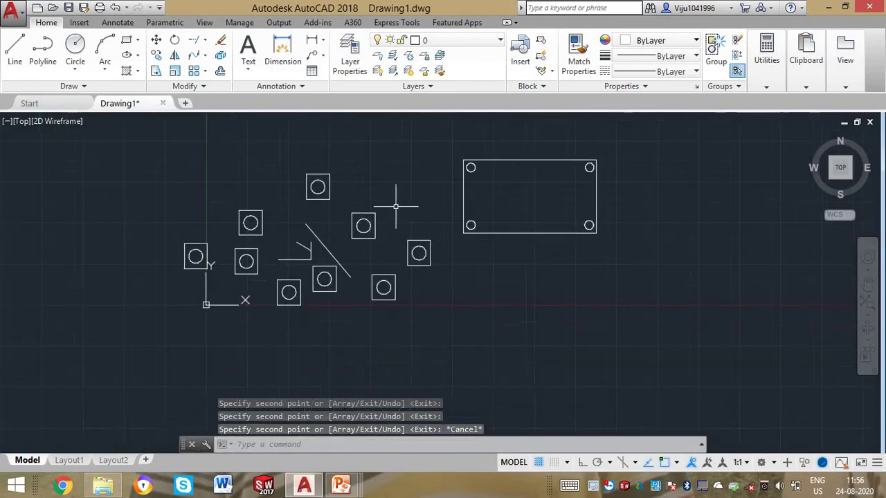
pyautogui.scroll(4, 453, 182)
# Copy the four-hole plate with the lower-left hole as base point and paste it into a new drawing.
pyautogui.click(457, 136)
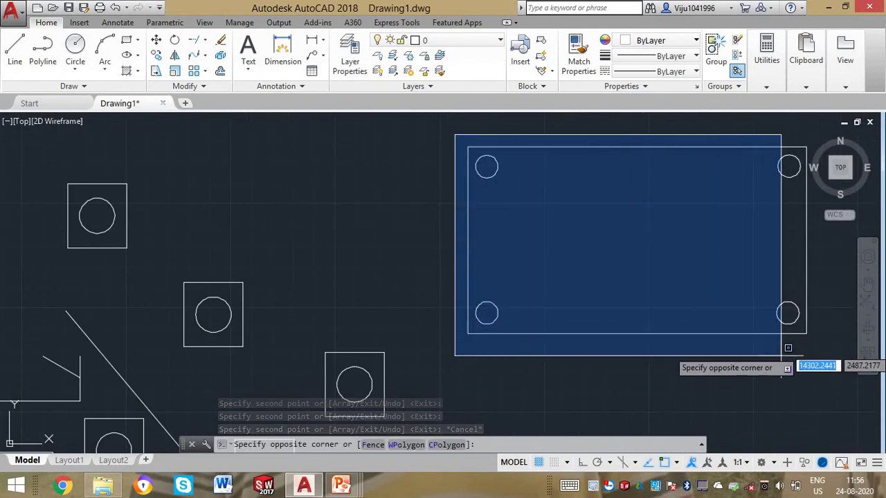
pyautogui.click(837, 370)
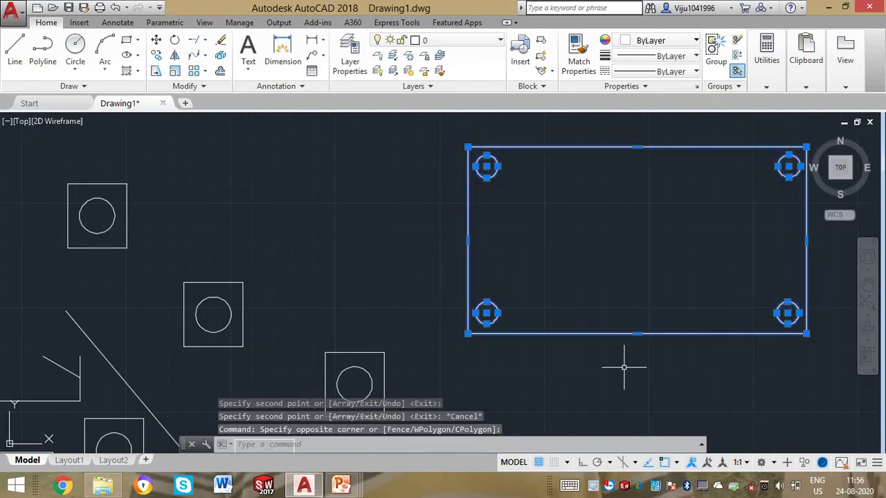
pyautogui.hotkey('ctrl', 'shift', 'c')
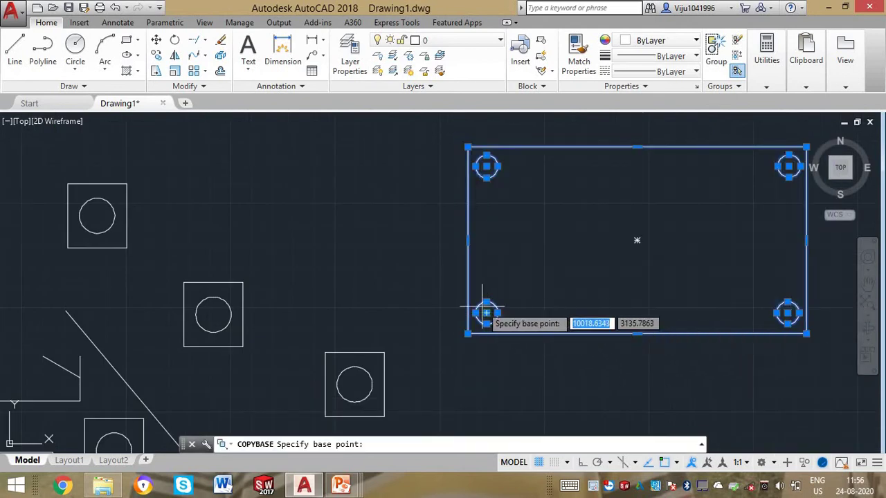
pyautogui.click(487, 312)
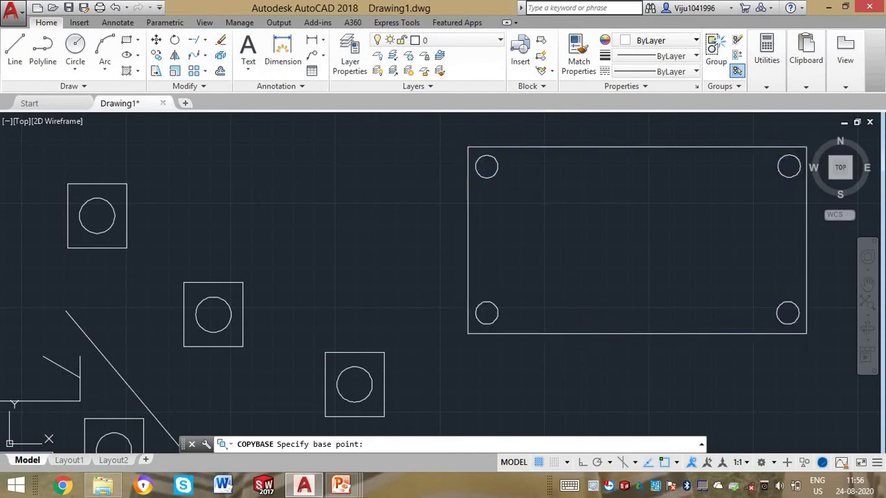
pyautogui.click(187, 104)
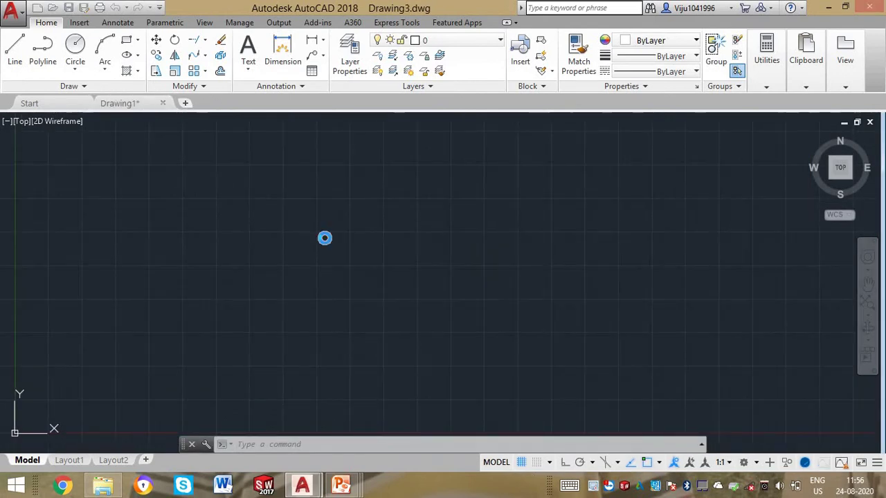
pyautogui.hotkey('ctrl', 'v')
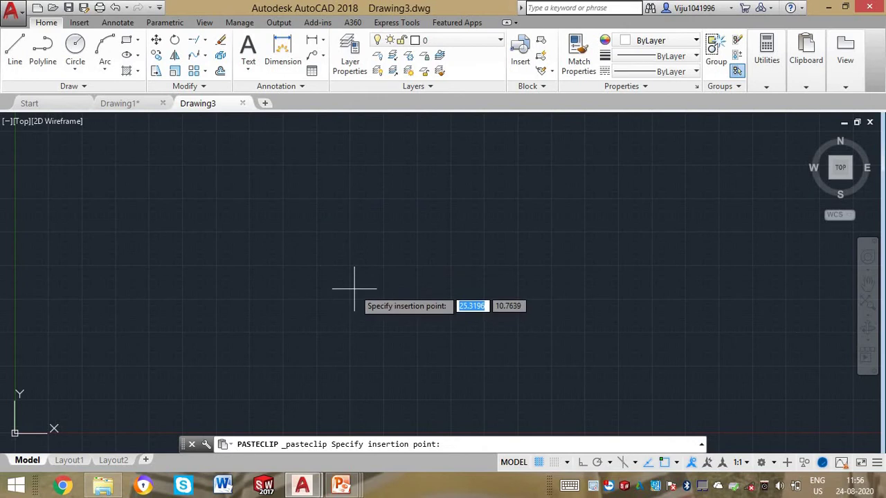
pyautogui.press('Escape')
pyautogui.hotkey('ctrl', 'v')
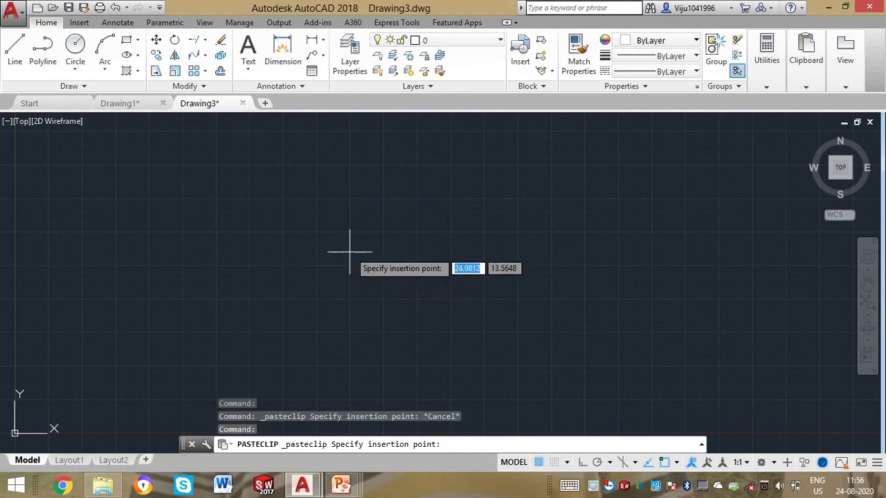
pyautogui.click(370, 260)
# Delete the small rectangle from Drawing3.
pyautogui.scroll(-5, 381, 270)
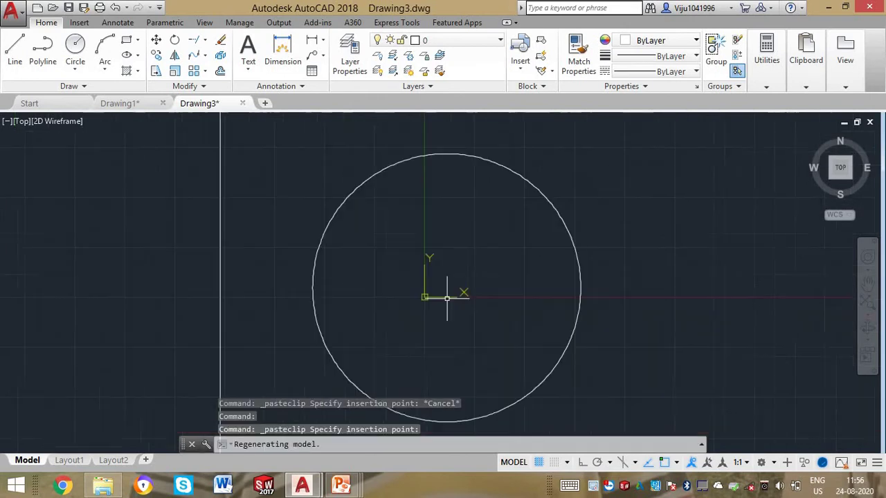
pyautogui.scroll(-5, 443, 298)
pyautogui.scroll(-4, 436, 300)
pyautogui.scroll(-4, 429, 323)
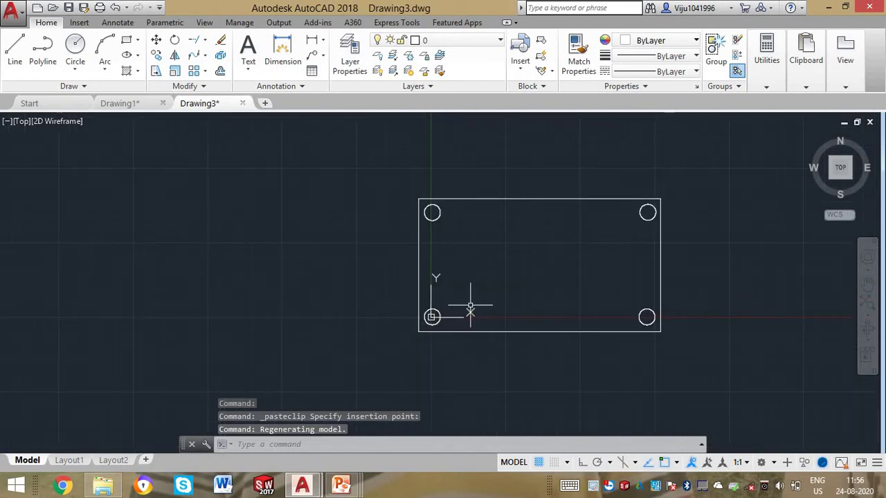
pyautogui.scroll(5, 468, 303)
pyautogui.hotkey('ctrl', 'z')
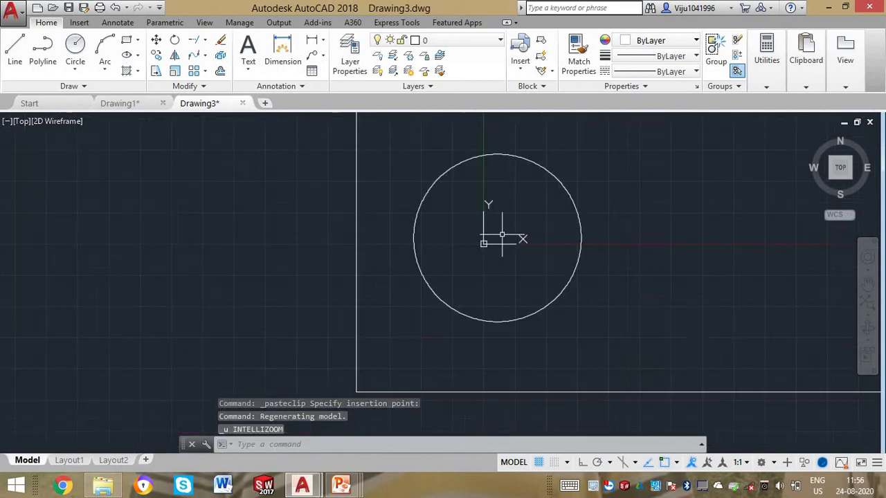
pyautogui.scroll(-8, 520, 236)
pyautogui.moveTo(466, 222); pyautogui.dragTo(409, 291, button='middle')
pyautogui.click(386, 244)
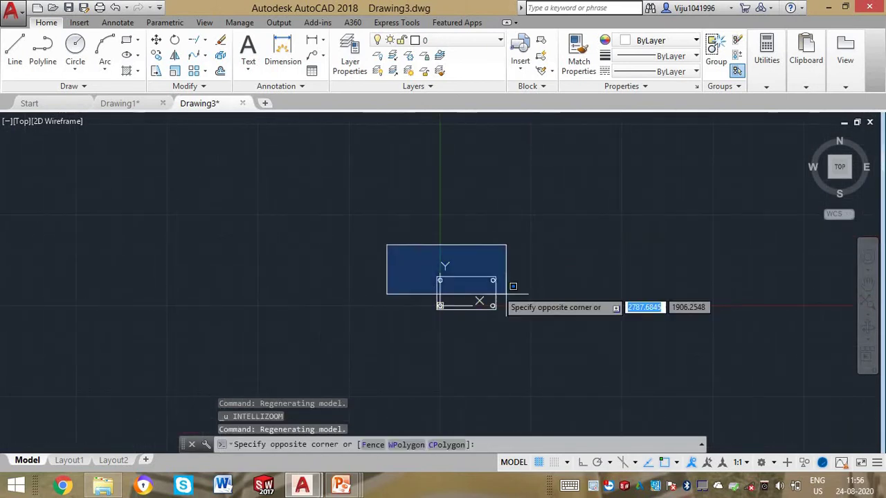
pyautogui.click(538, 346)
pyautogui.press('Delete')
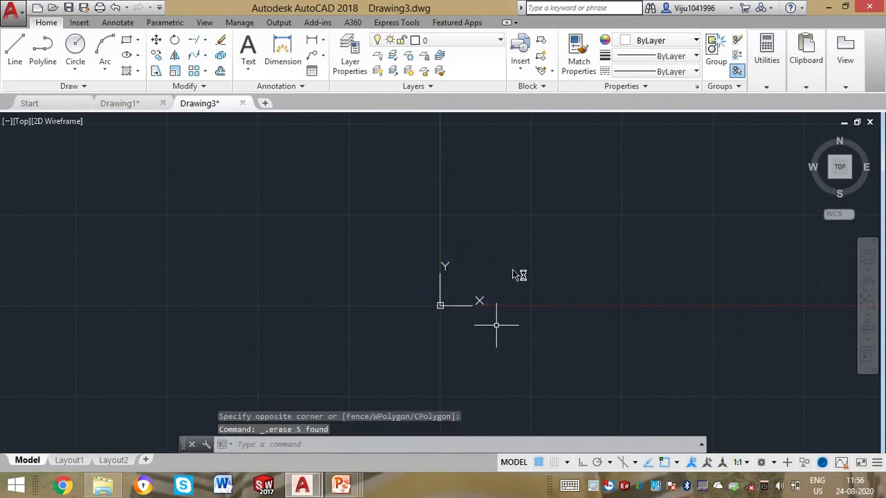
pyautogui.write('V')
pyautogui.press('Escape')
pyautogui.press('Escape')
# Paste the copied rectangle with circles into Drawing3.
pyautogui.hotkey('ctrl', 'v')
pyautogui.scroll(5, 571, 212)
pyautogui.moveTo(570, 207)
pyautogui.mouseDown(button='middle')
pyautogui.moveTo(573, 229)
pyautogui.moveTo(401, 320)
pyautogui.mouseUp(button='middle')
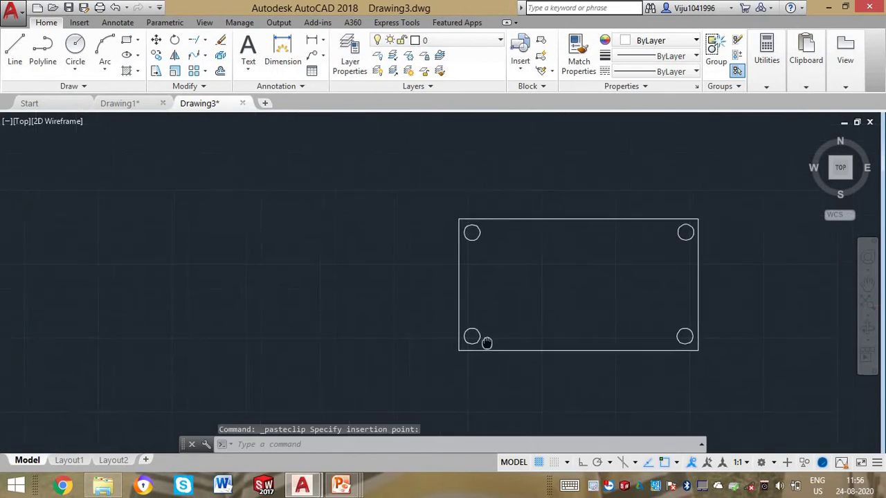
pyautogui.click(164, 121)
# Switch back to Drawing1 and zoom to view the plate and small parts.
pyautogui.click(138, 104)
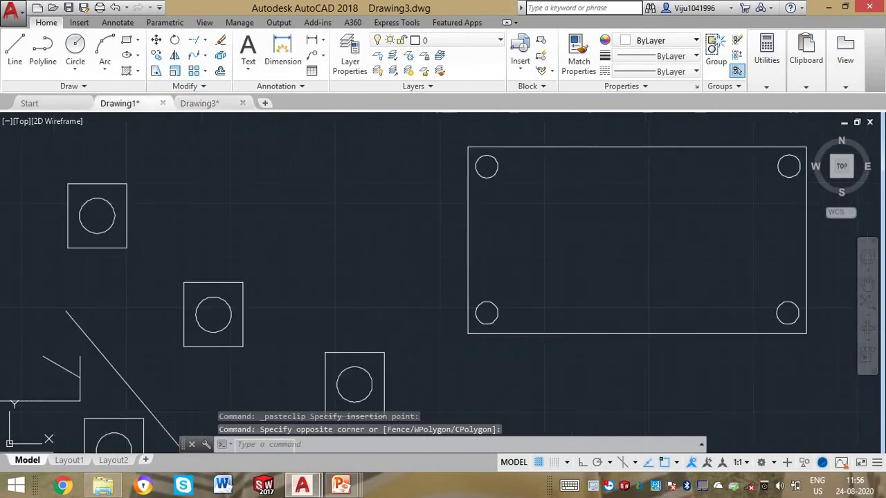
pyautogui.press('Escape')
pyautogui.scroll(-6, 346, 259)
pyautogui.scroll(2, 350, 263)
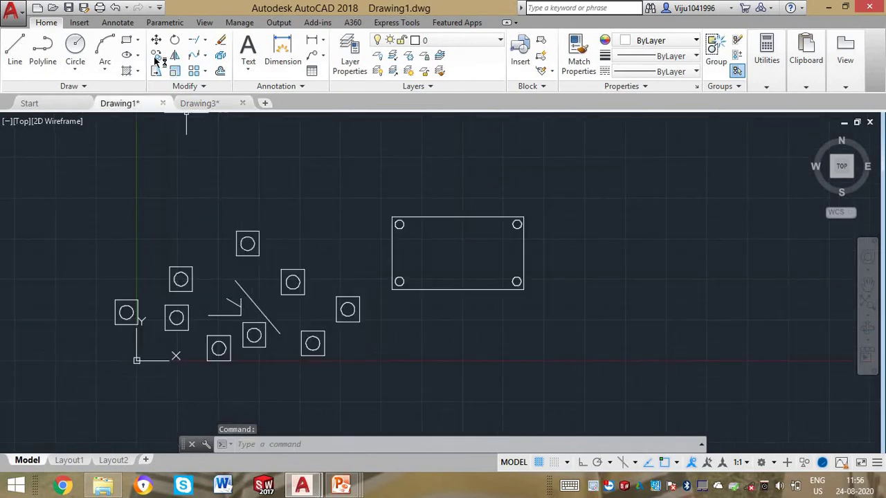
# Delete all the small square parts and the two right-hand circles.
pyautogui.click(72, 173)
pyautogui.click(372, 411)
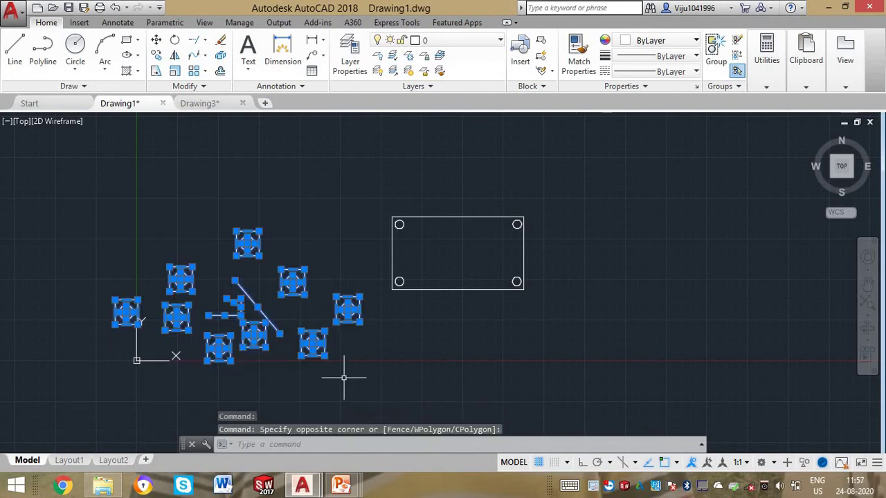
pyautogui.press('Delete')
pyautogui.scroll(2, 435, 242)
pyautogui.click(513, 184)
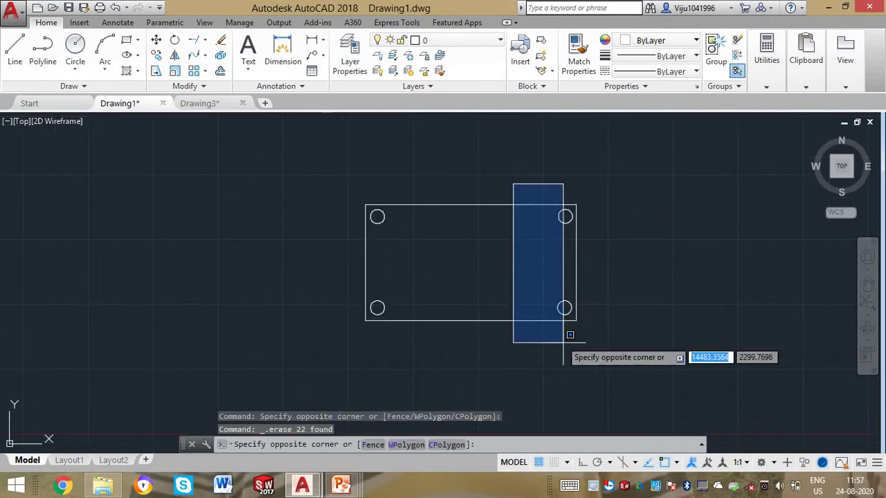
pyautogui.click(577, 351)
pyautogui.press('Delete')
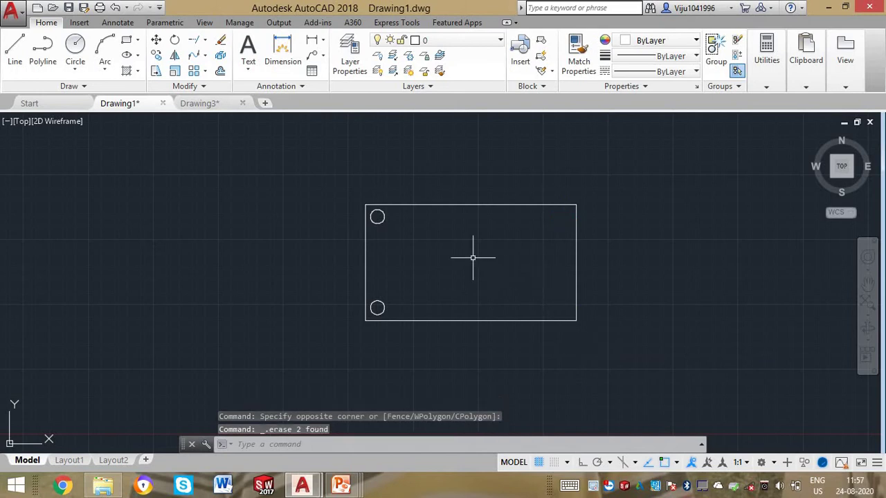
pyautogui.scroll(3, 466, 247)
pyautogui.scroll(-3, 419, 341)
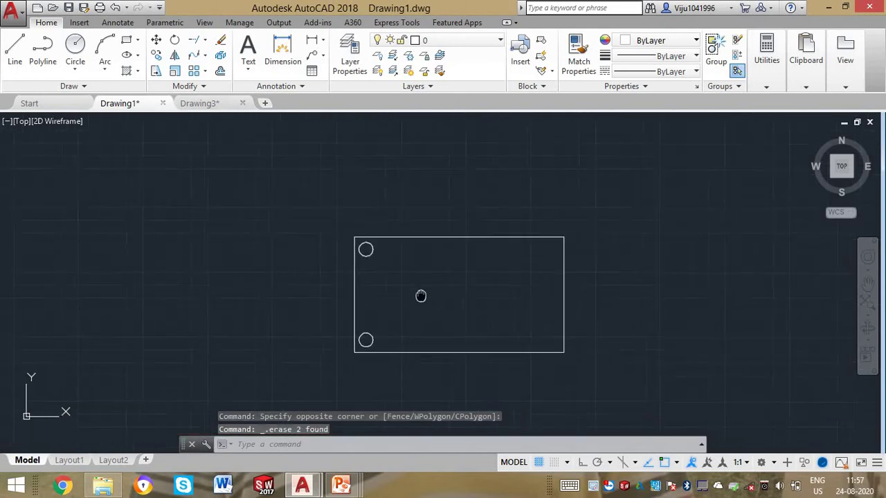
# Mirror the two left circles about the top-edge midpoint, erasing the source circles.
pyautogui.click(175, 56)
pyautogui.press('Escape')
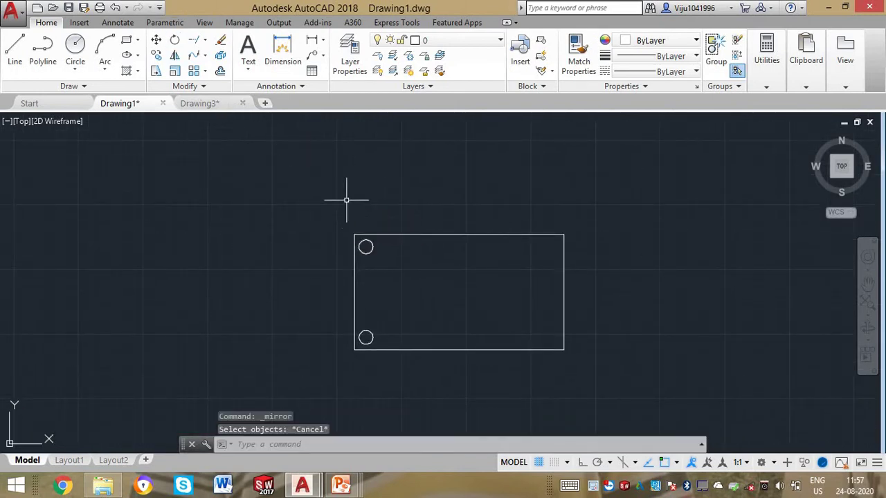
pyautogui.write('MI')
pyautogui.press('Return')
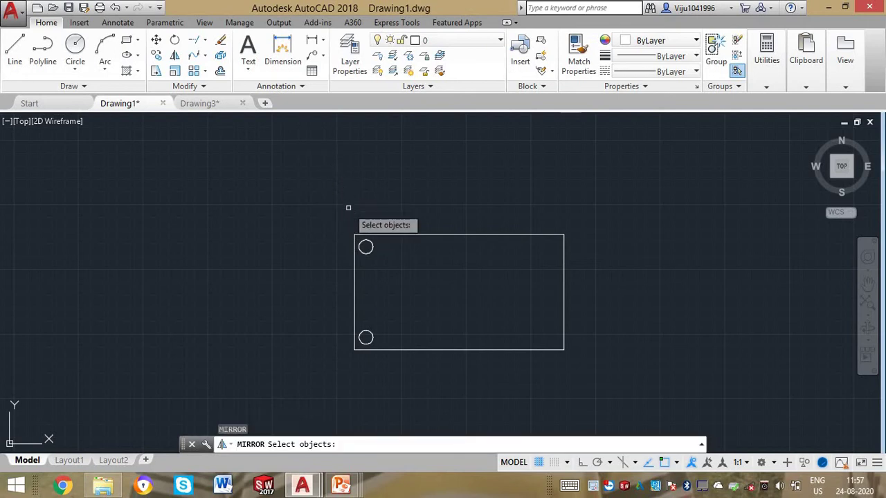
pyautogui.click(348, 208)
pyautogui.click(405, 346)
pyautogui.press('Return')
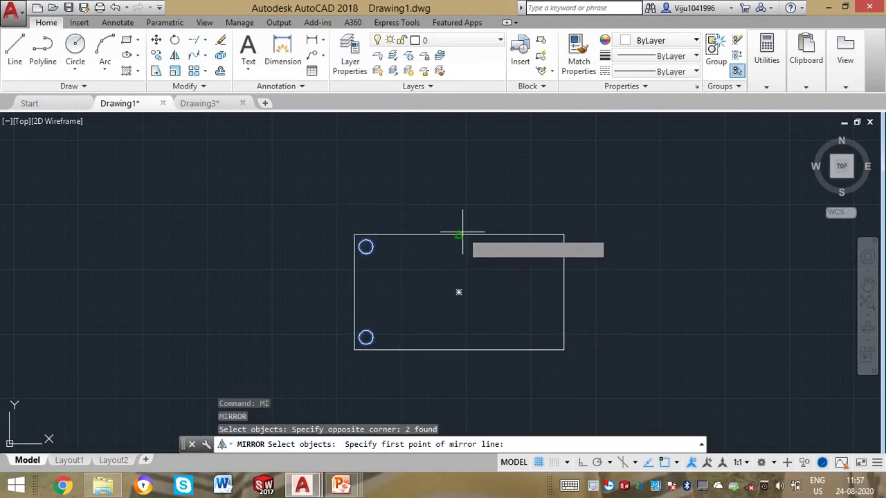
pyautogui.click(458, 235)
pyautogui.click(456, 152)
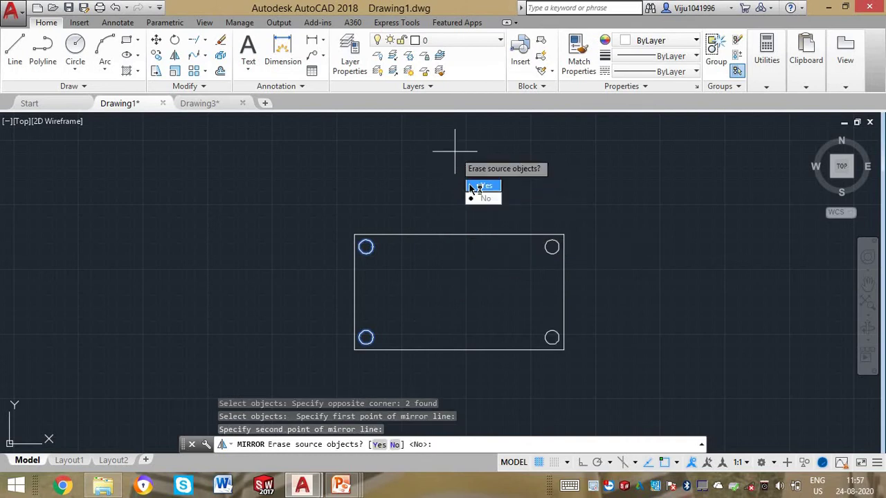
pyautogui.click(470, 188)
pyautogui.write('MI')
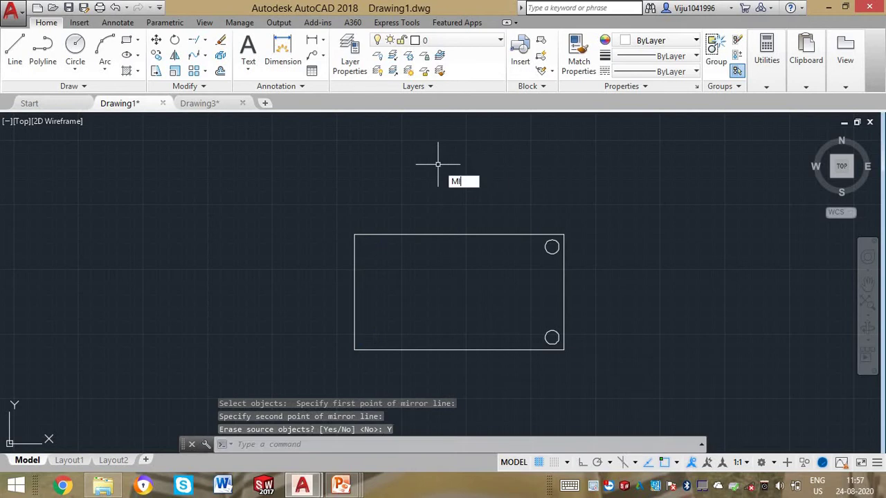
# Mirror the previous circle selection back across the same line, keeping the originals.
pyautogui.press('Return')
pyautogui.write('p')
pyautogui.press('Return')
pyautogui.press('Return')
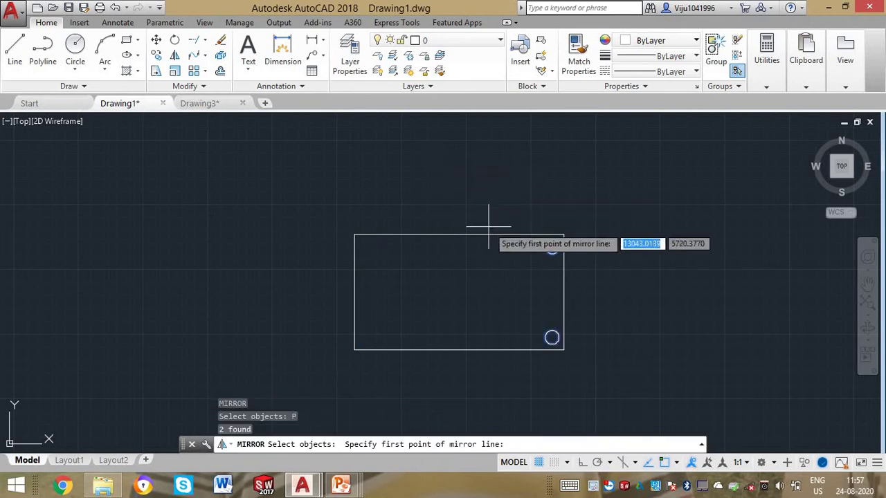
pyautogui.click(458, 234)
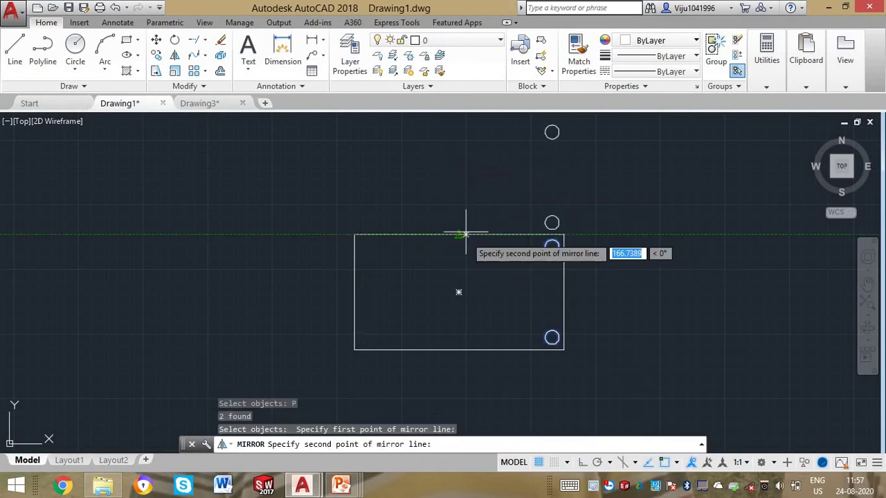
pyautogui.click(461, 141)
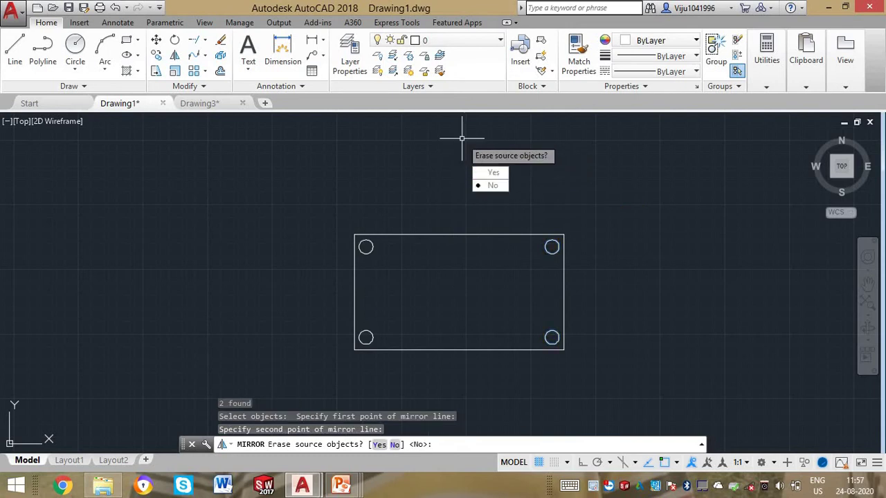
pyautogui.press('Return')
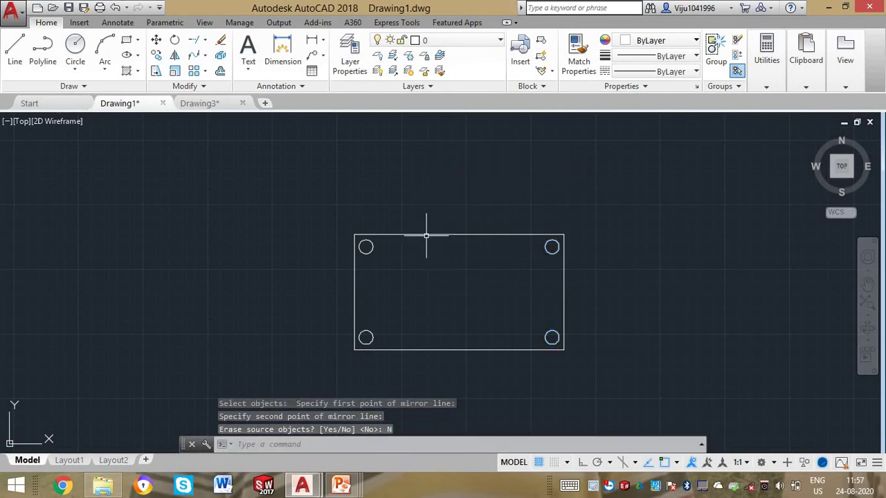
pyautogui.press('F8')
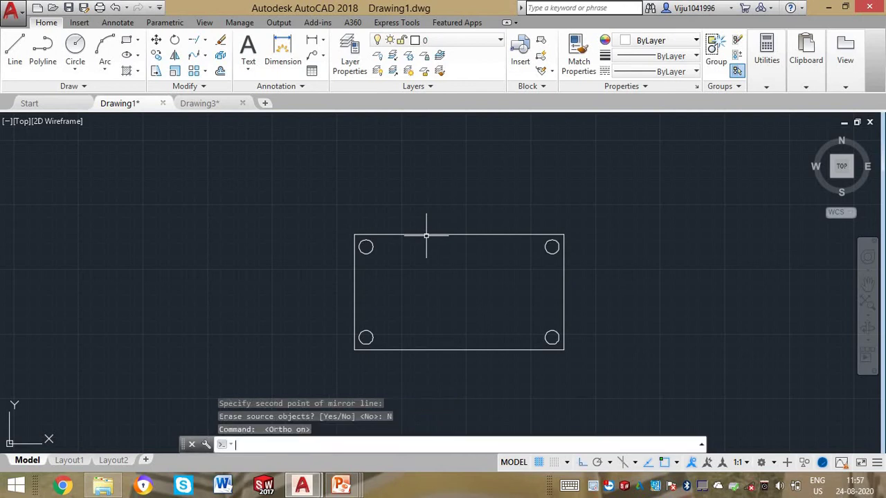
pyautogui.write('mi')
pyautogui.press('Return')
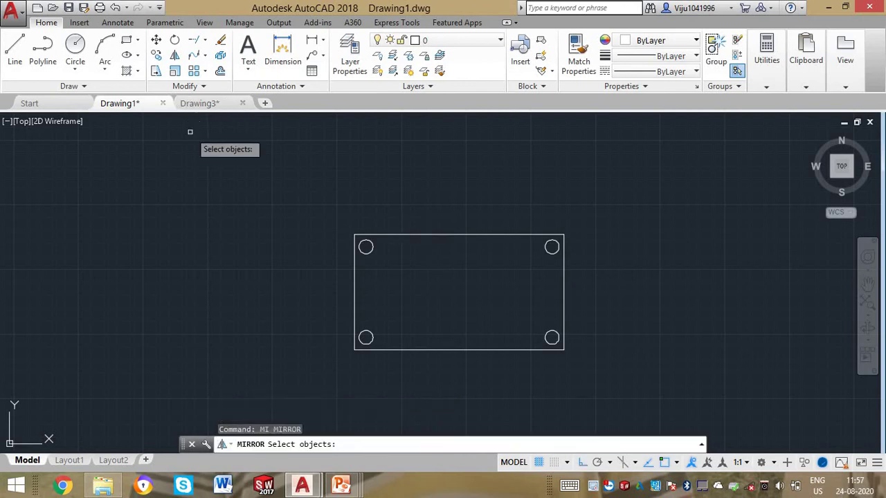
pyautogui.click(373, 246)
pyautogui.press('Return')
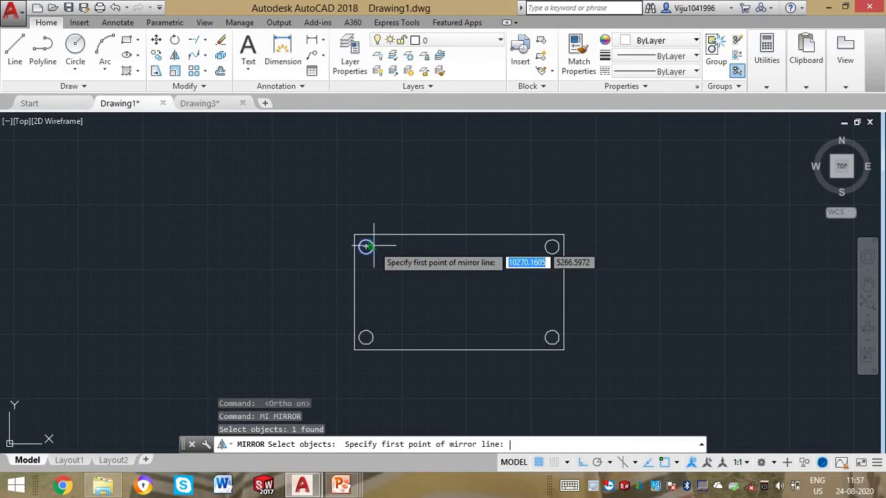
pyautogui.click(345, 208)
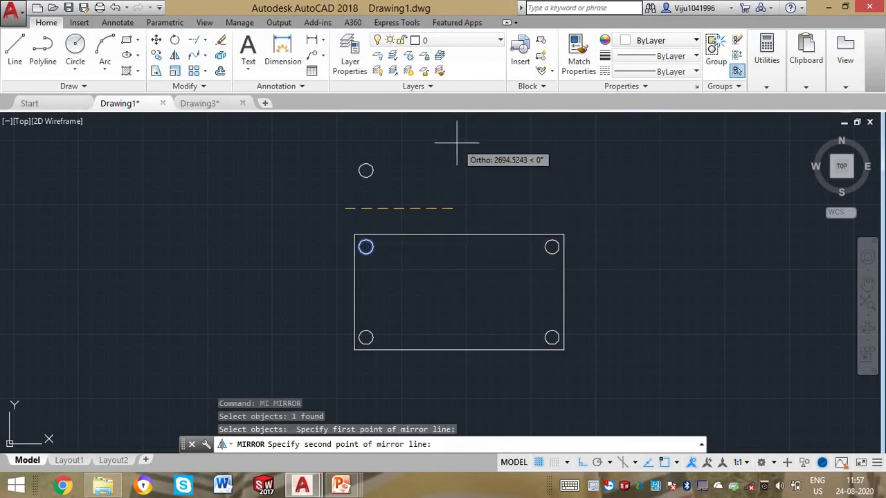
pyautogui.press('F8')
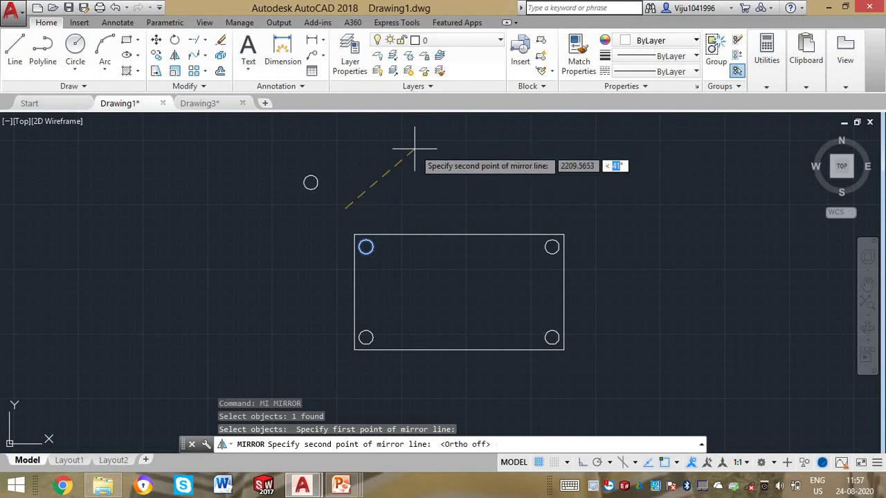
pyautogui.press('Return')
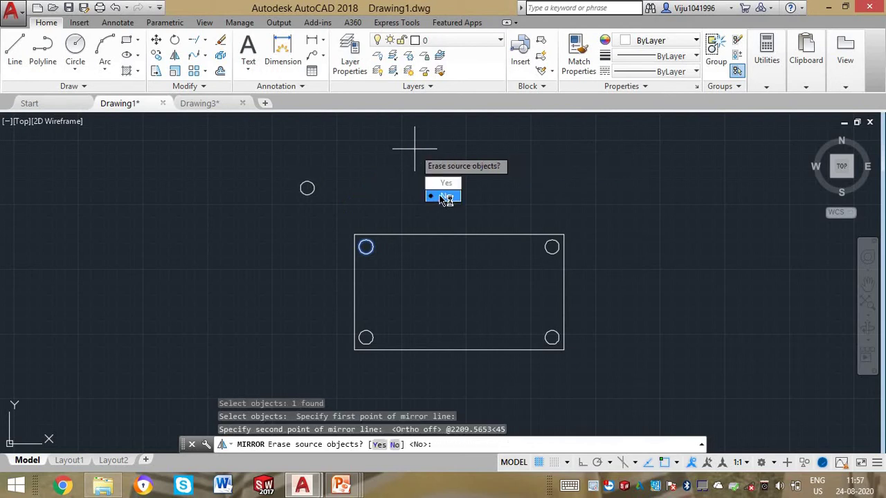
pyautogui.write('N')
pyautogui.press('Return')
pyautogui.press('Escape')
pyautogui.scroll(-2, 322, 274)
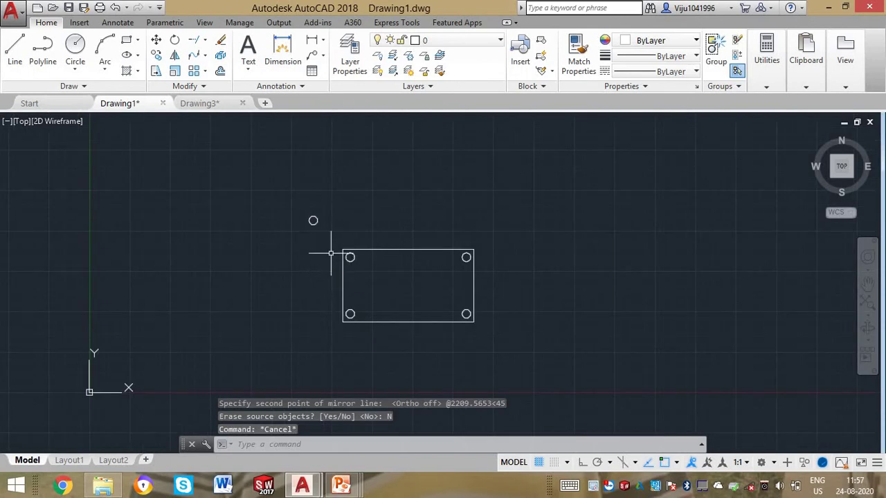
# Erase the lone circle above the rectangle.
pyautogui.click(205, 55)
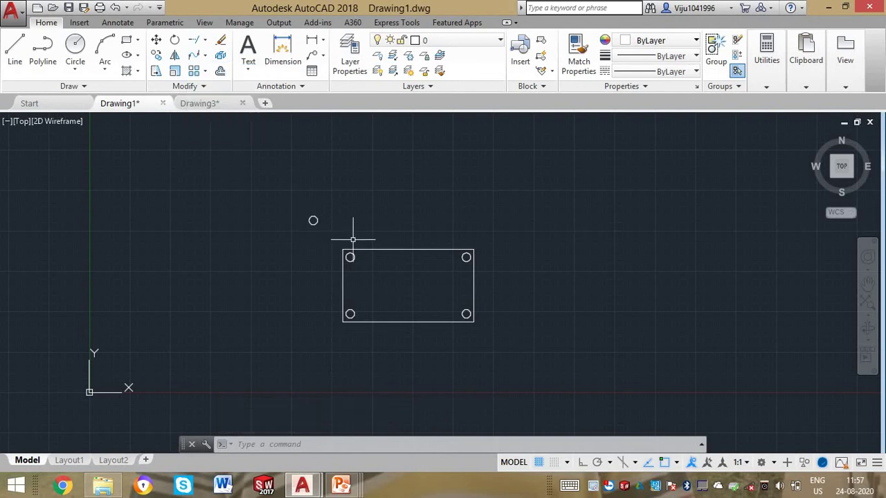
pyautogui.scroll(5, 332, 254)
pyautogui.scroll(2, 380, 227)
pyautogui.moveTo(381, 224); pyautogui.dragTo(381, 263, button='middle')
pyautogui.scroll(-4, 381, 263)
pyautogui.press('Escape')
pyautogui.press('Escape')
pyautogui.moveTo(300, 203); pyautogui.dragTo(281, 192)
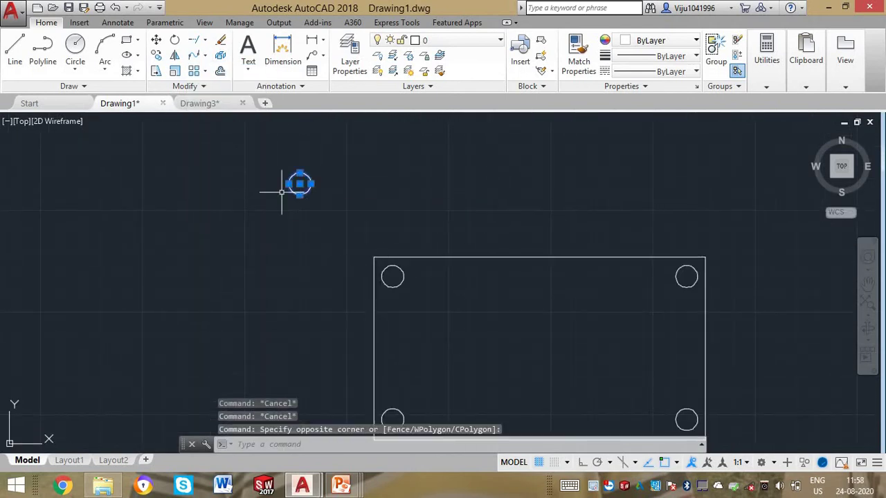
pyautogui.press('Delete')
pyautogui.scroll(-2, 236, 173)
# Draw a 100 by 100 square from typed dimensions and centre it in view.
pyautogui.moveTo(250, 217); pyautogui.dragTo(470, 344, button='middle')
pyautogui.press('Return')
pyautogui.click(230, 201)
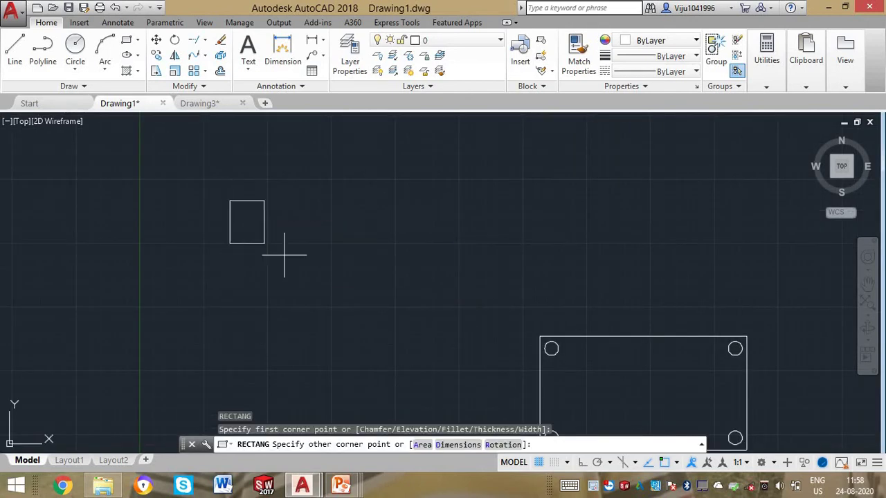
pyautogui.write('D')
pyautogui.press('Return')
pyautogui.write('100')
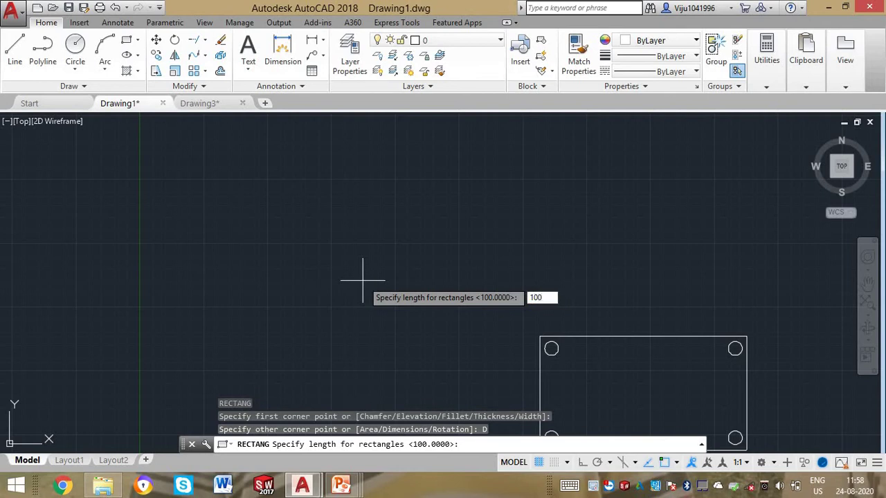
pyautogui.press('Return')
pyautogui.press('Return')
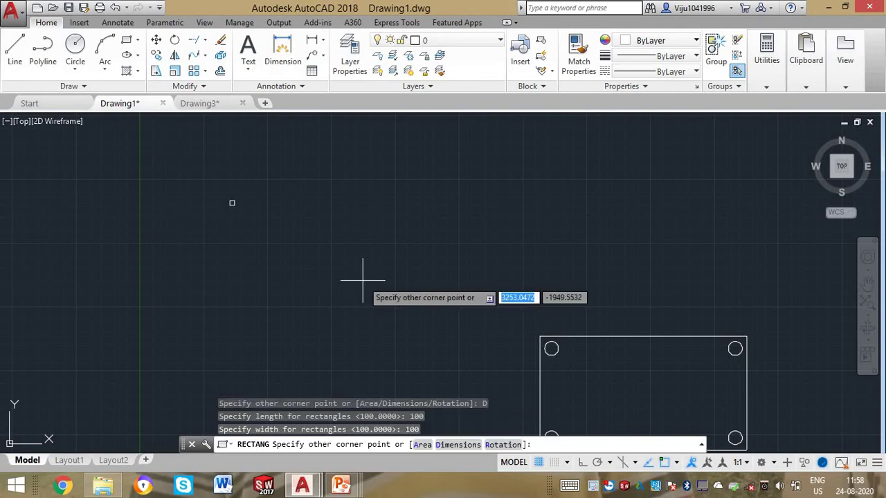
pyautogui.click(179, 246)
pyautogui.scroll(-5, 208, 173)
pyautogui.moveTo(251, 257)
pyautogui.mouseDown(button='middle')
pyautogui.moveTo(397, 309)
pyautogui.moveTo(472, 312)
pyautogui.mouseUp(button='middle')
pyautogui.scroll(3, 388, 301)
pyautogui.scroll(2, 381, 293)
# Round the square's top-left corner with a fillet radius of 10.
pyautogui.click(205, 59)
pyautogui.click(218, 75)
pyautogui.press('Escape')
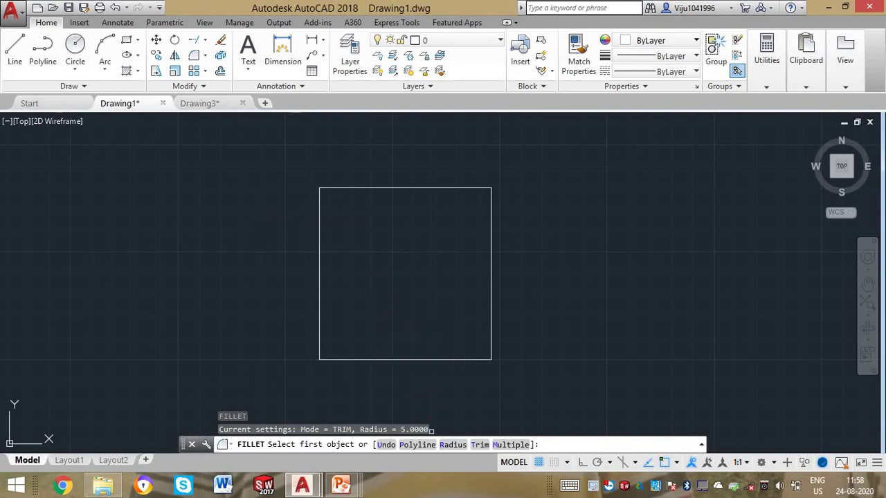
pyautogui.write('R')
pyautogui.press('Return')
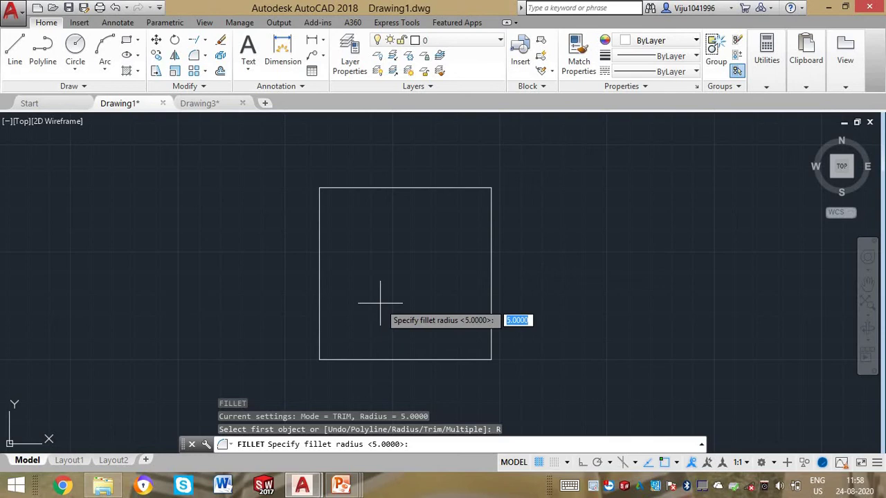
pyautogui.write('10')
pyautogui.press('Return')
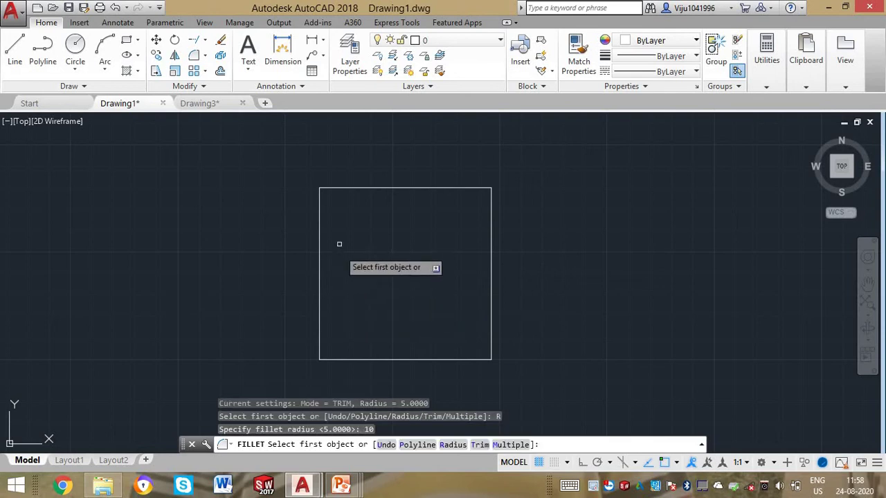
pyautogui.click(320, 188)
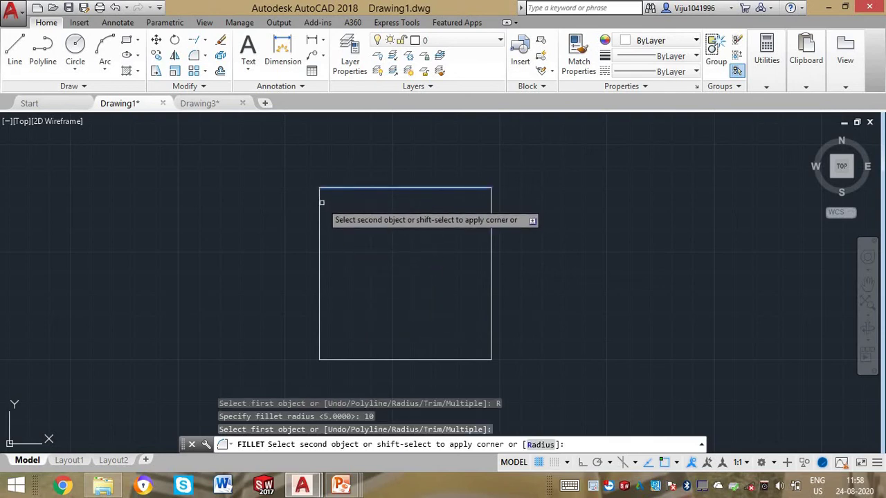
pyautogui.click(320, 204)
pyautogui.scroll(2, 358, 225)
pyautogui.scroll(-4, 360, 224)
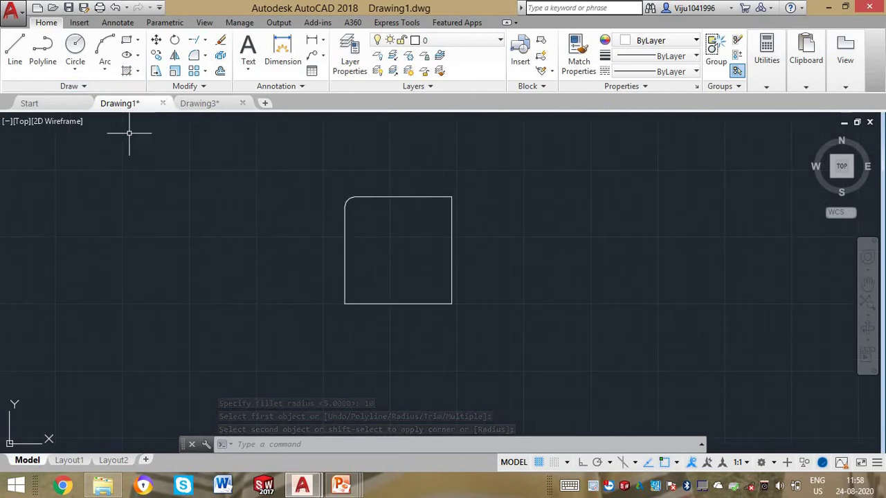
# Round the top-right corner with the same 10-unit fillet.
pyautogui.press('Return')
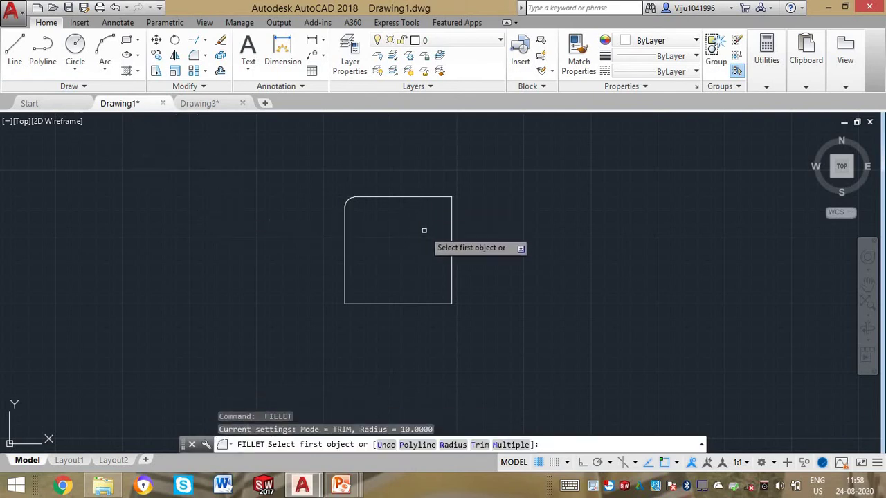
pyautogui.click(419, 195)
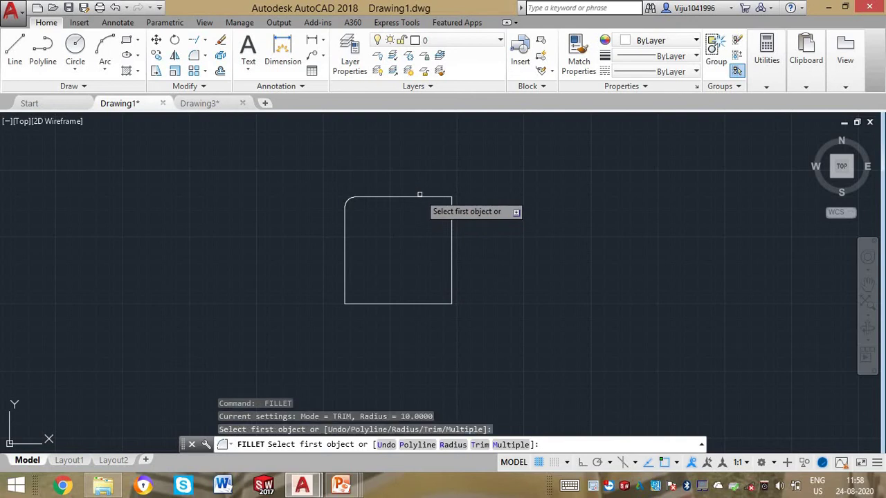
pyautogui.click(419, 195)
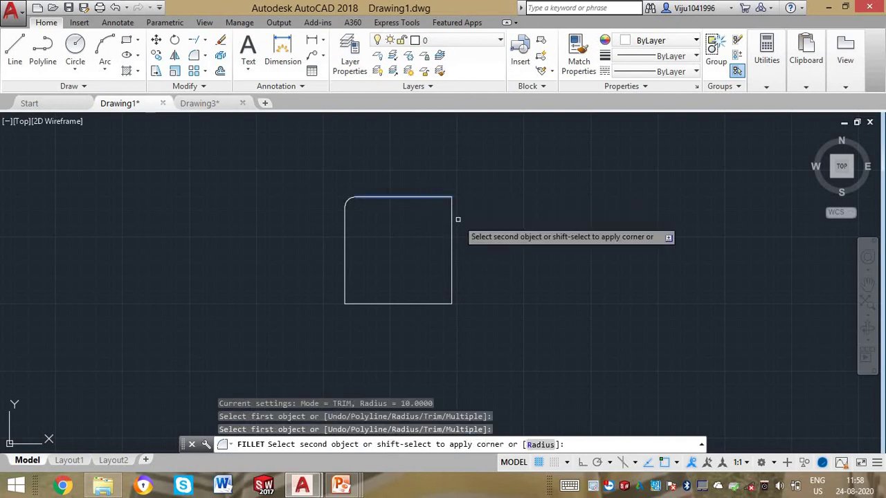
pyautogui.click(450, 212)
pyautogui.press('Escape')
pyautogui.write('C')
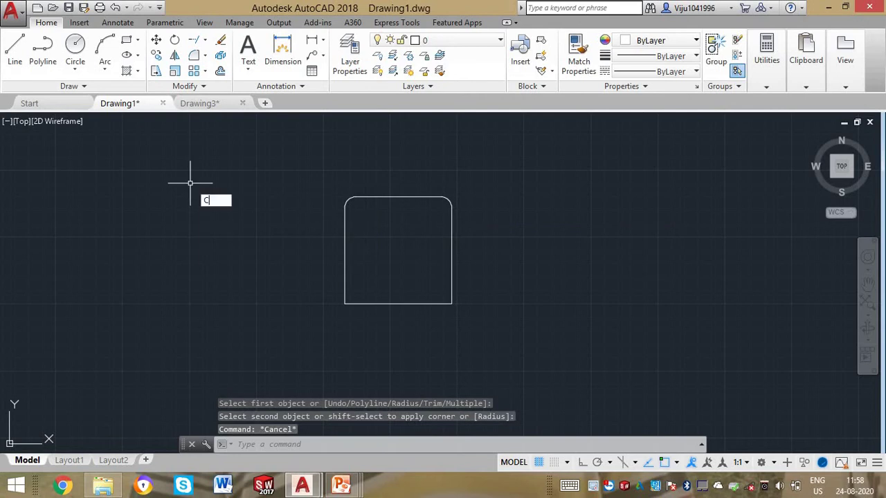
# Chamfer the bottom-left corner with distances 20 and 10 on the left and bottom edges.
pyautogui.write('ha')
pyautogui.press('Return')
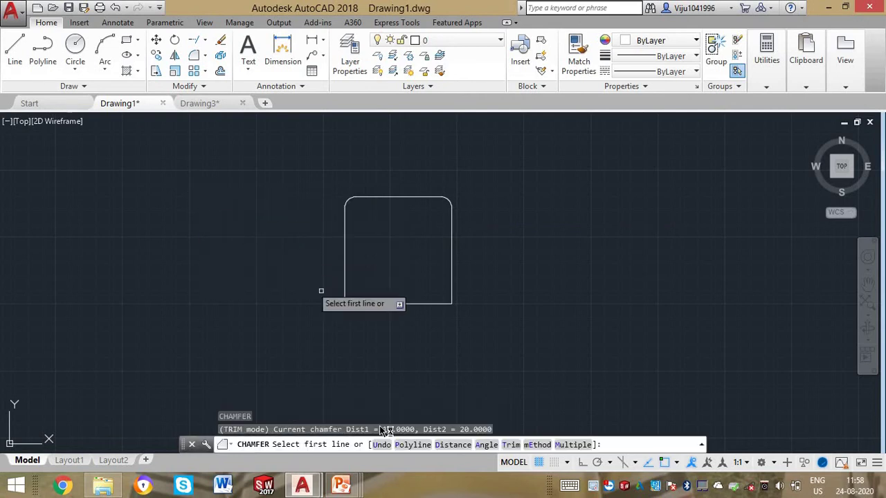
pyautogui.click(453, 445)
pyautogui.write('20')
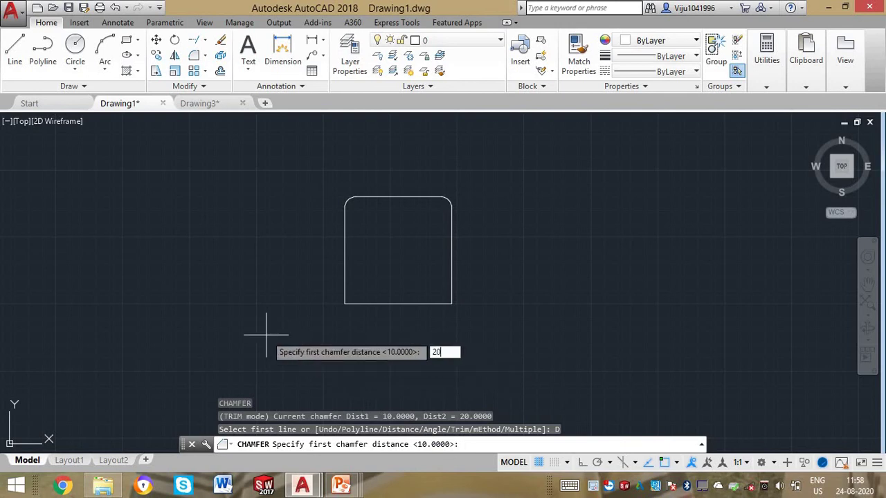
pyautogui.press('Return')
pyautogui.write('0')
pyautogui.press('Return')
pyautogui.click(345, 294)
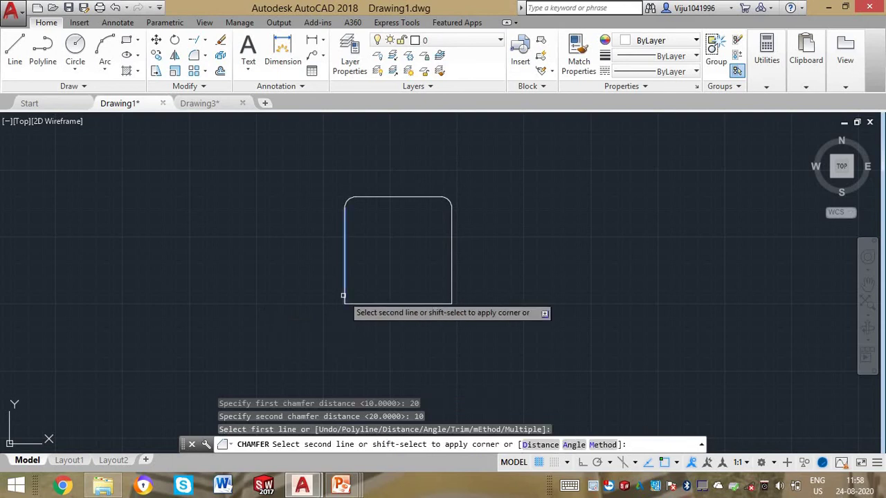
pyautogui.click(363, 304)
pyautogui.scroll(5, 351, 289)
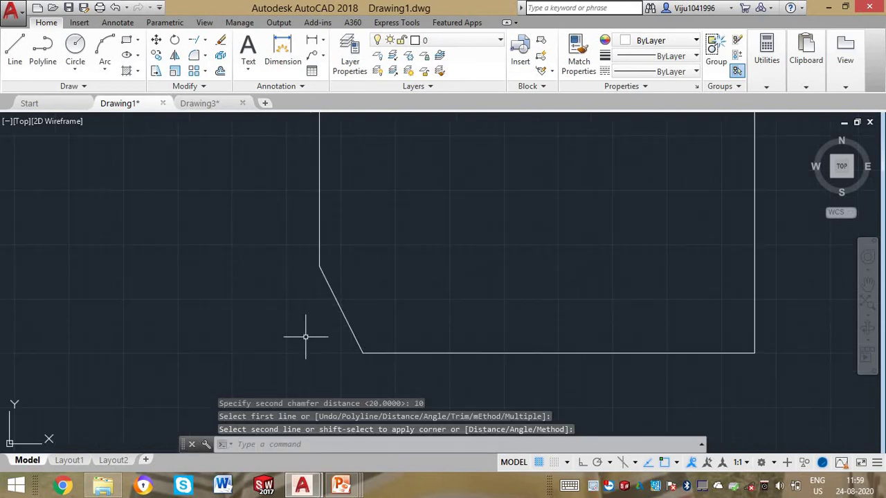
pyautogui.scroll(-2, 305, 337)
pyautogui.scroll(-3, 387, 304)
pyautogui.moveTo(434, 289); pyautogui.dragTo(394, 283, button='middle')
# Try a 20-length, 45-degree chamfer on the bottom-right corner, then undo it.
pyautogui.write('c')
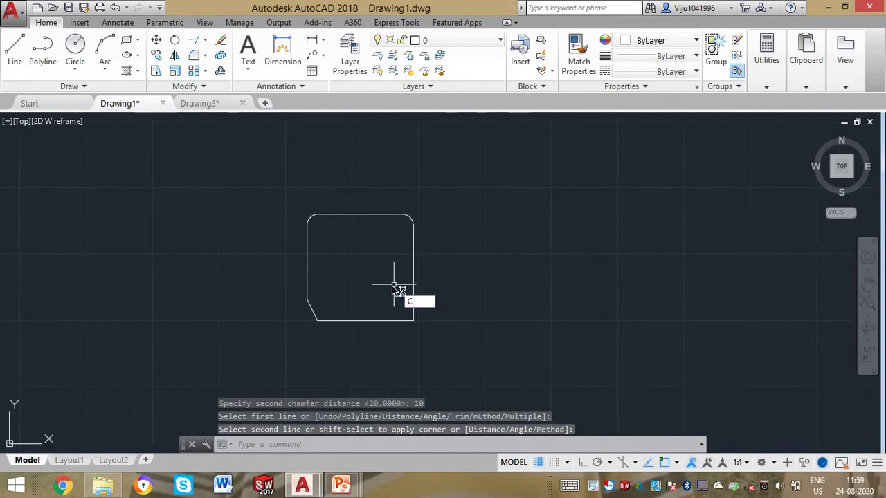
pyautogui.write('a')
pyautogui.press('Return')
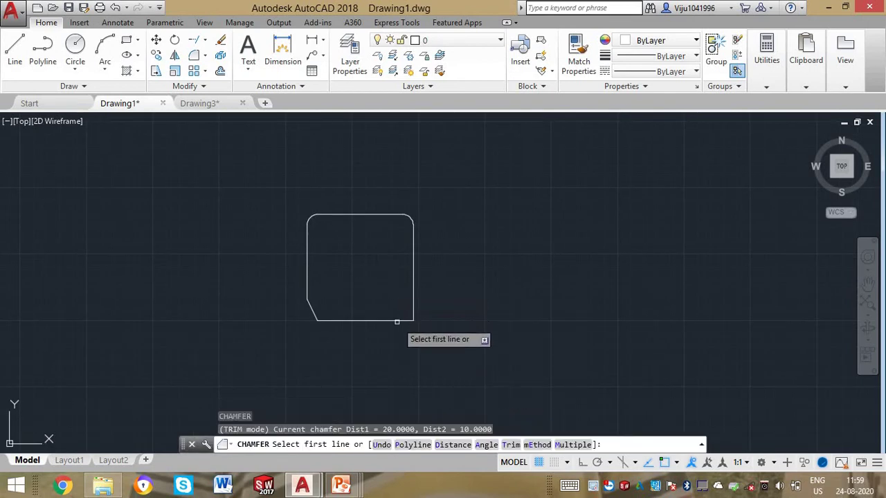
pyautogui.click(486, 444)
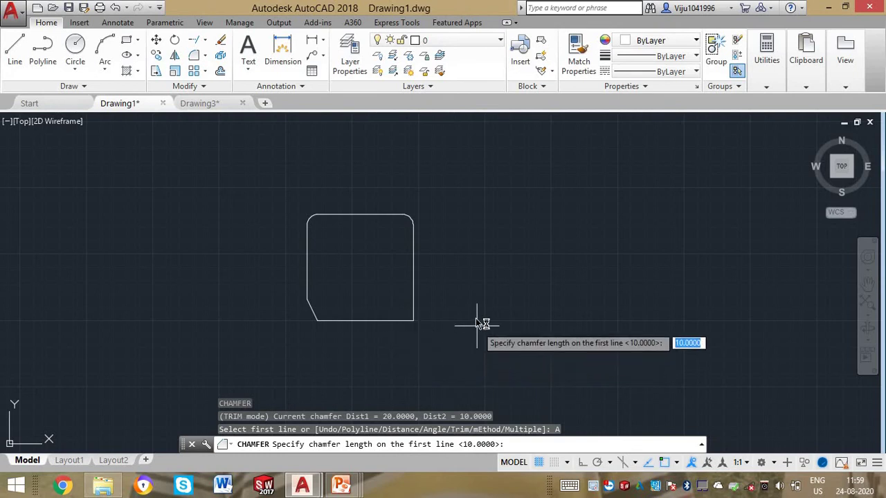
pyautogui.write('20')
pyautogui.press('Return')
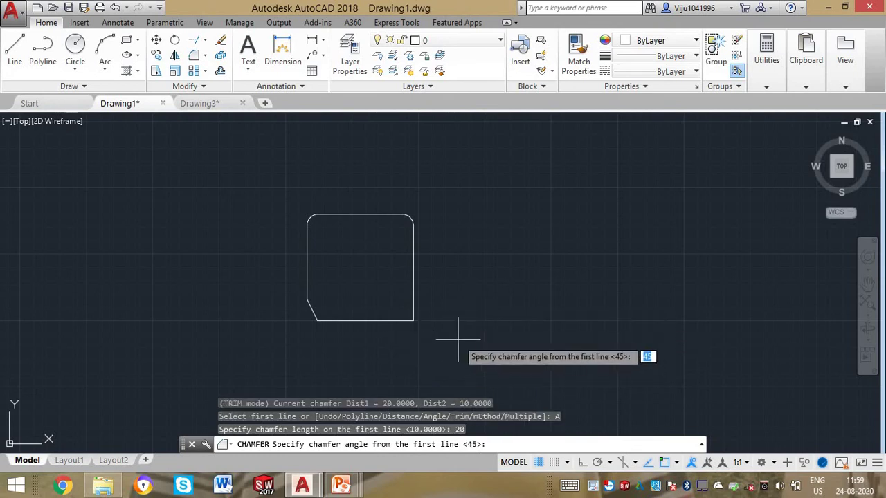
pyautogui.press('Return')
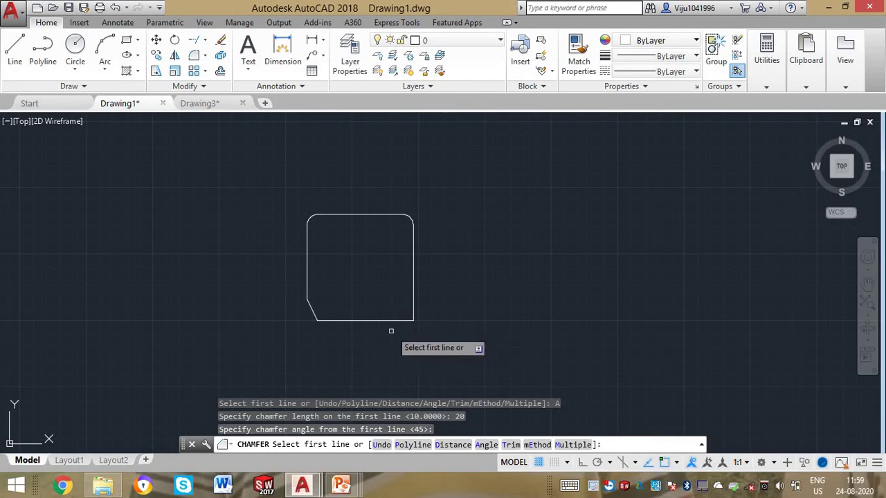
pyautogui.click(405, 320)
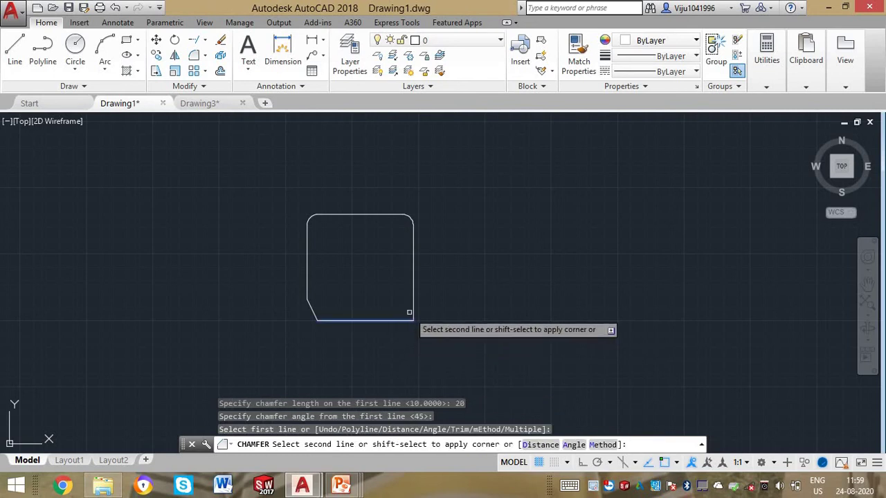
pyautogui.click(408, 310)
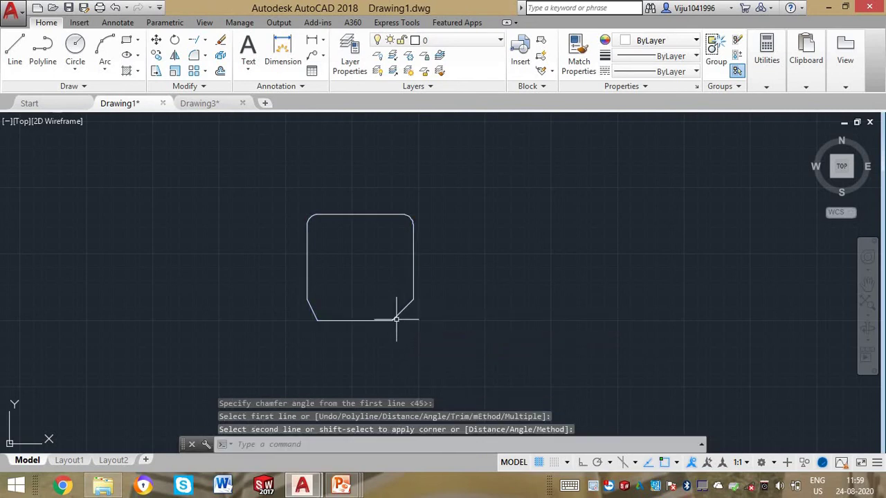
pyautogui.hotkey('ctrl', 'z')
# Chamfer the bottom-right corner with length 10 at a 25-degree angle.
pyautogui.write('ca')
pyautogui.press('Return')
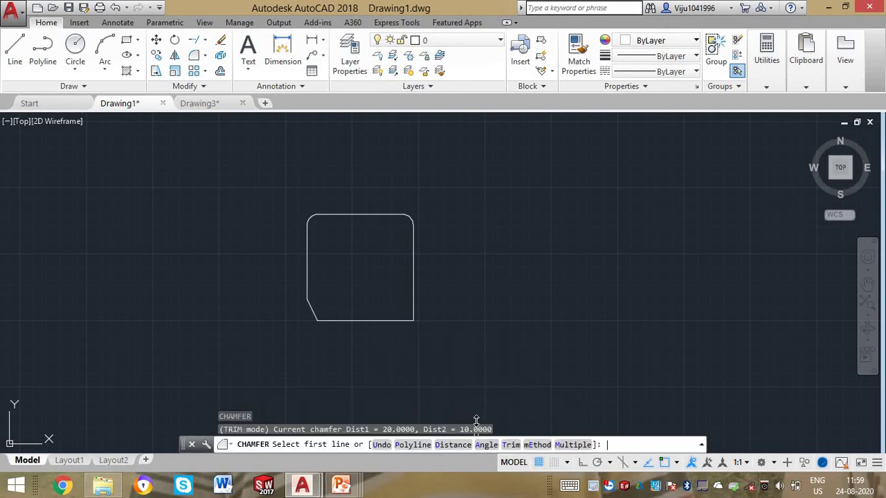
pyautogui.write('a')
pyautogui.press('Return')
pyautogui.write('10')
pyautogui.press('Return')
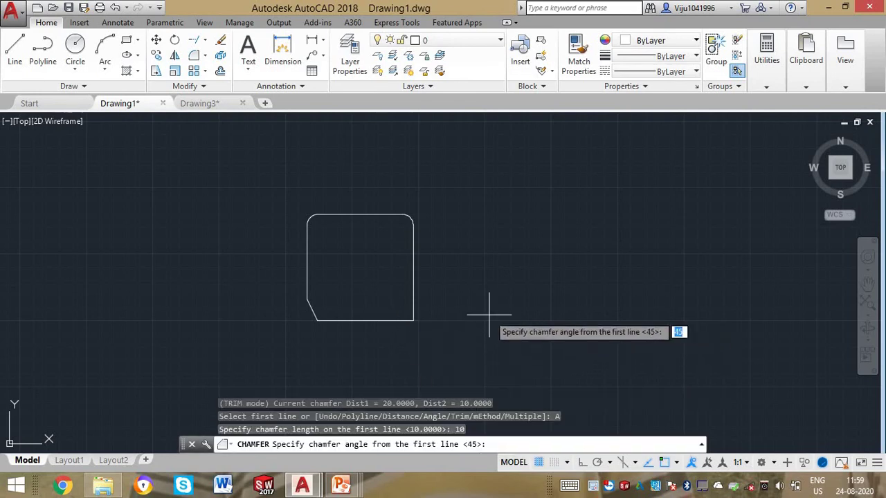
pyautogui.write('2')
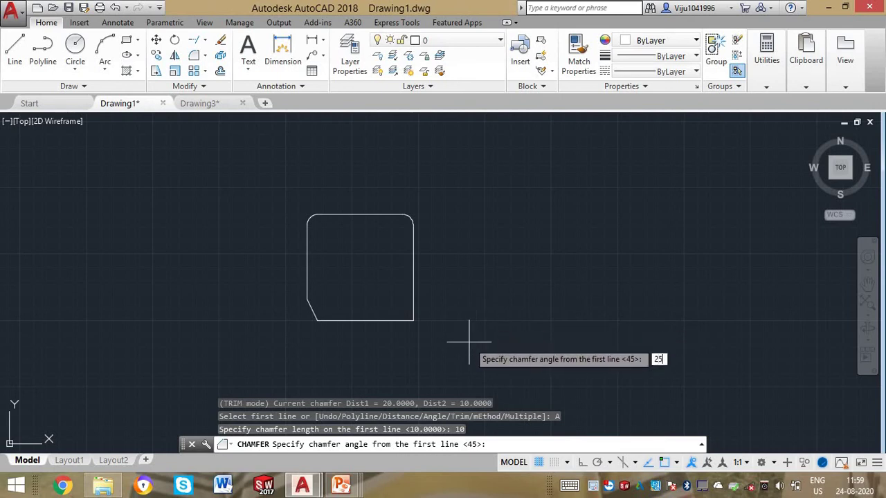
pyautogui.press('Return')
pyautogui.scroll(6, 395, 330)
pyautogui.click(435, 295)
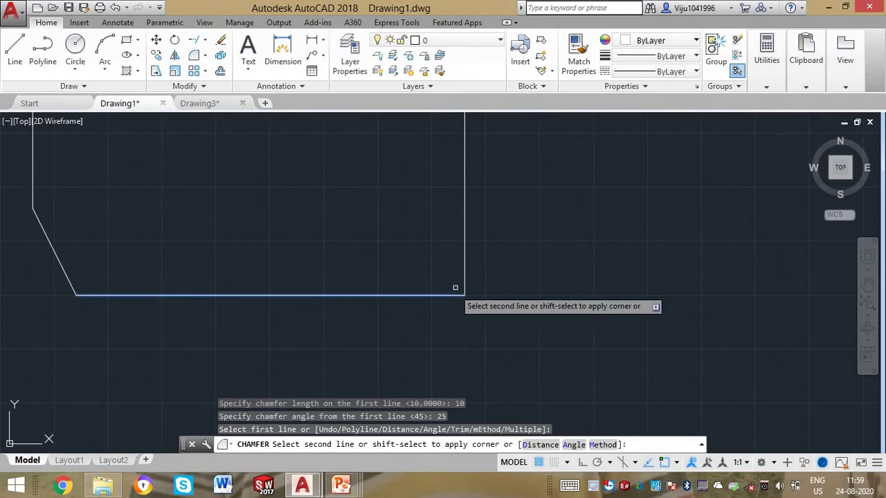
pyautogui.click(463, 280)
pyautogui.scroll(-7, 465, 301)
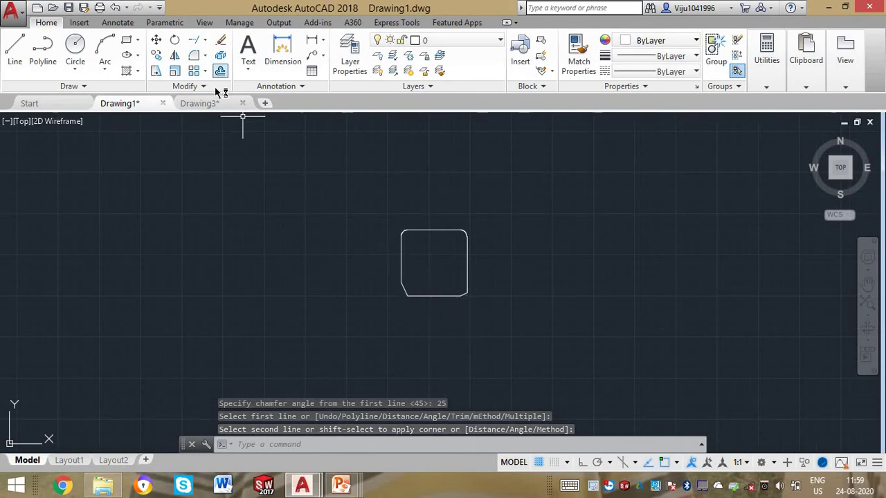
# Draw an upper four-point spline across the drawing.
pyautogui.press('Escape')
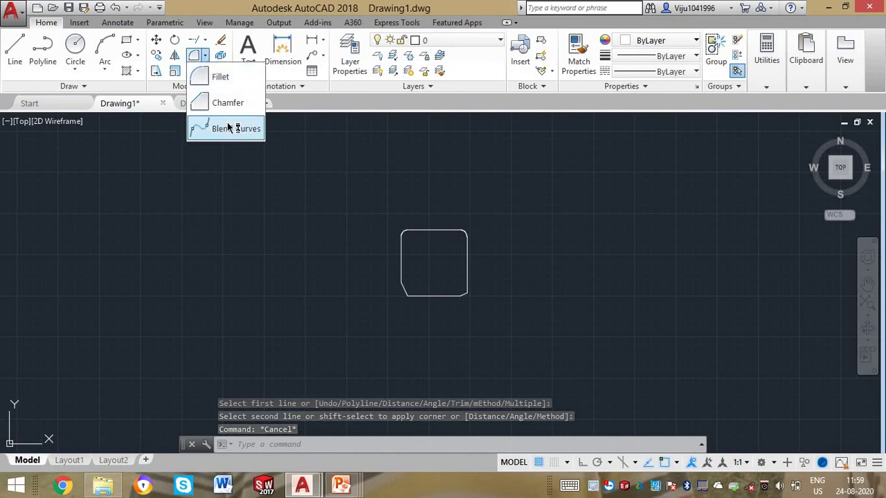
pyautogui.press('Escape')
pyautogui.write('spl')
pyautogui.press('Return')
pyautogui.click(110, 247)
pyautogui.click(194, 170)
pyautogui.click(286, 214)
pyautogui.click(364, 172)
pyautogui.rightClick(378, 174)
pyautogui.click(397, 180)
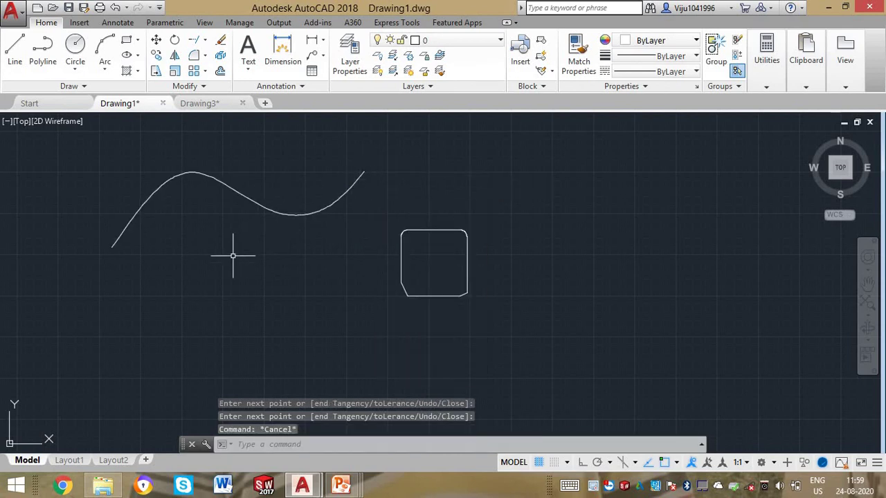
# Draw a second, longer spline along the lower part of the drawing.
pyautogui.press('Return')
pyautogui.click(141, 343)
pyautogui.click(63, 313)
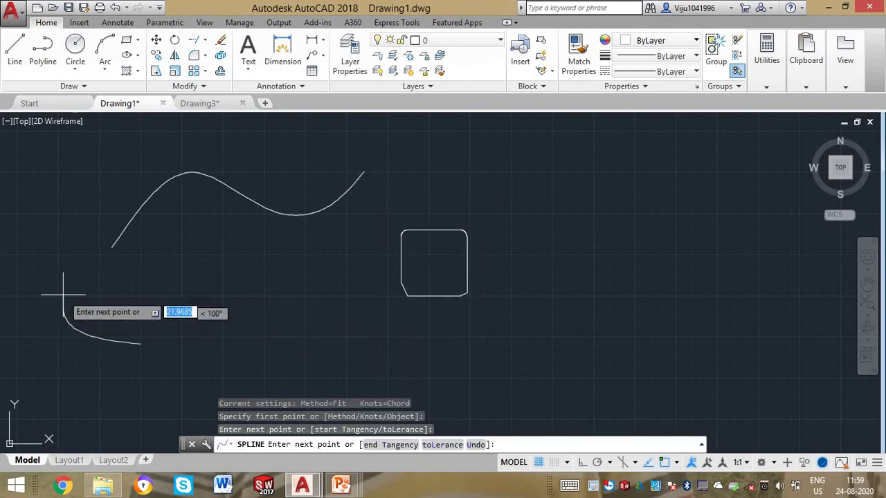
pyautogui.click(119, 277)
pyautogui.click(265, 261)
pyautogui.click(416, 324)
pyautogui.rightClick(503, 319)
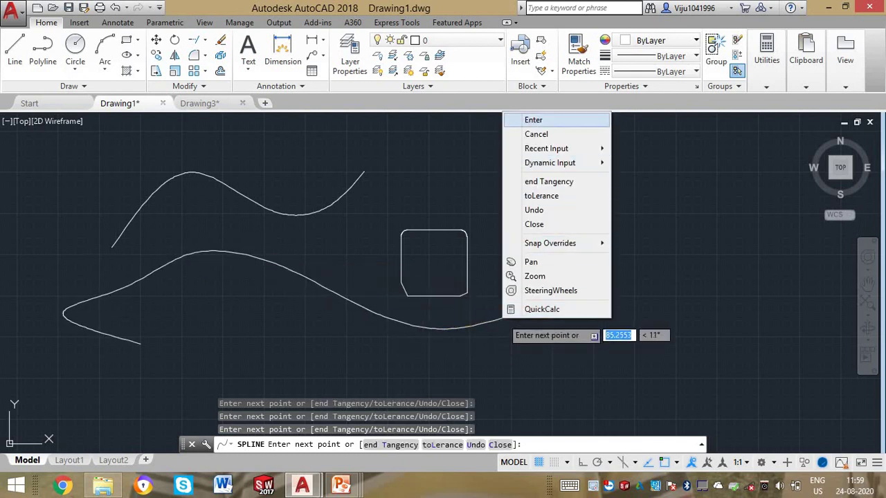
pyautogui.click(536, 133)
# Move the chamfered square up to the upper right of the drawing.
pyautogui.click(381, 222)
pyautogui.click(530, 285)
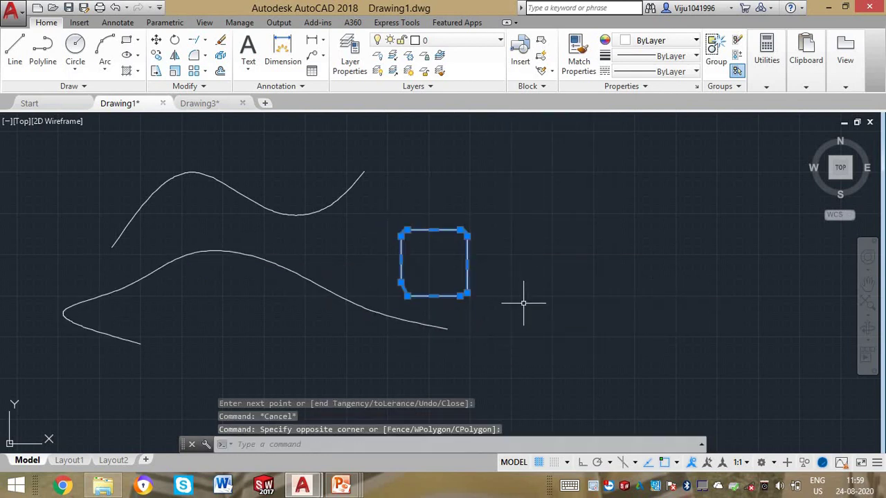
pyautogui.write('m')
pyautogui.press('Return')
pyautogui.click(505, 287)
pyautogui.click(737, 191)
pyautogui.press('Escape')
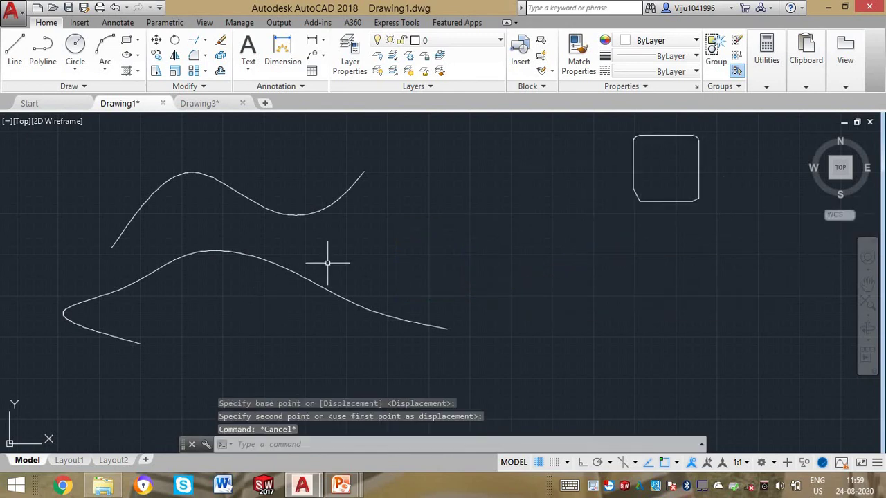
# Join the two splines' ends with blend curves.
pyautogui.moveTo(328, 259); pyautogui.dragTo(360, 296, button='middle')
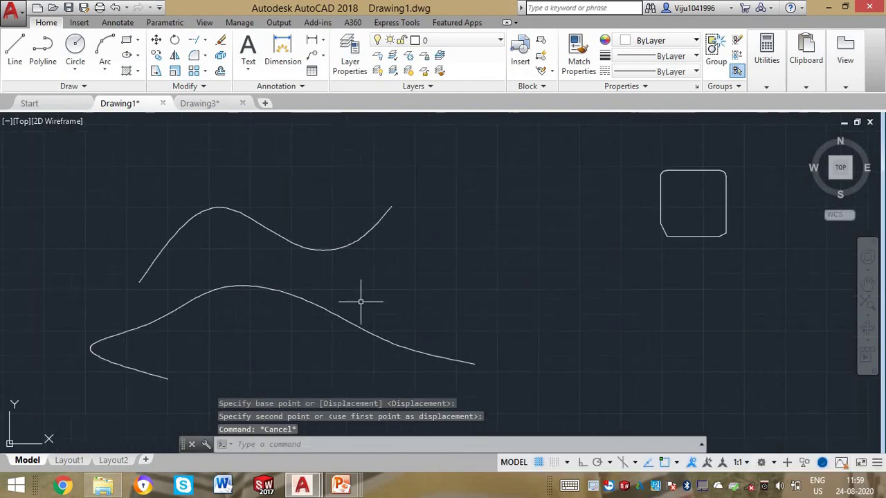
pyautogui.click(206, 59)
pyautogui.click(231, 134)
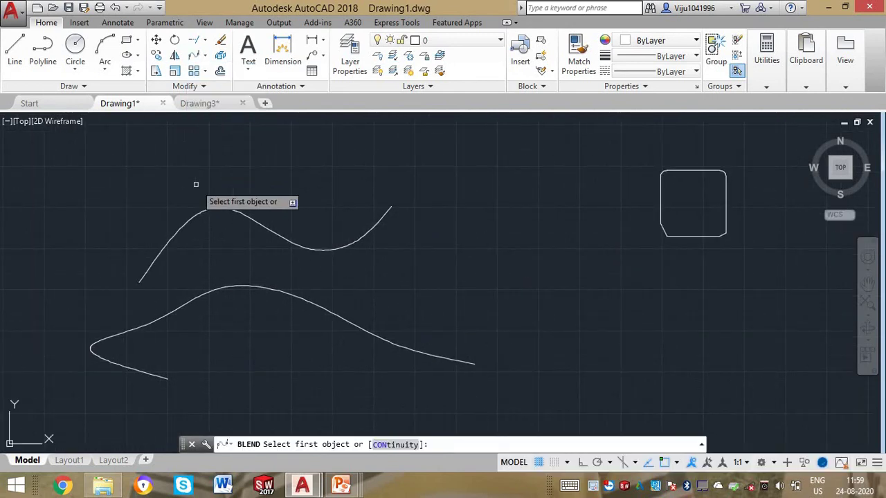
pyautogui.click(170, 242)
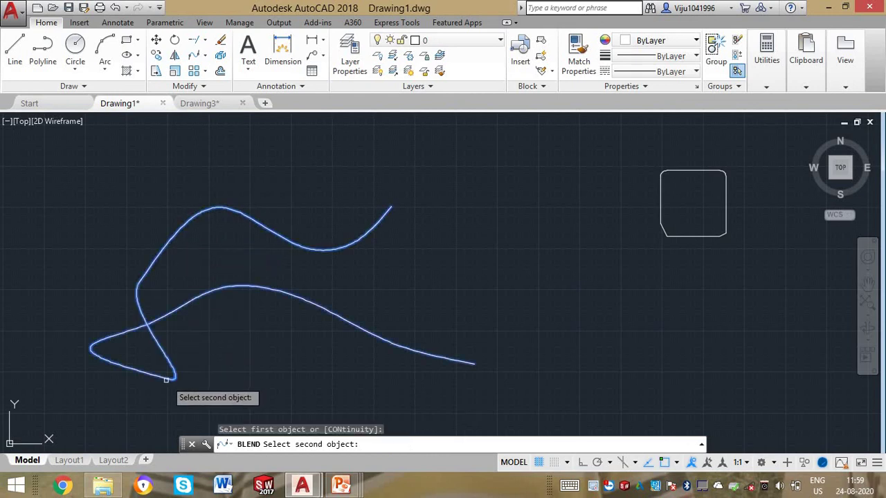
pyautogui.press('Escape')
pyautogui.press('Return')
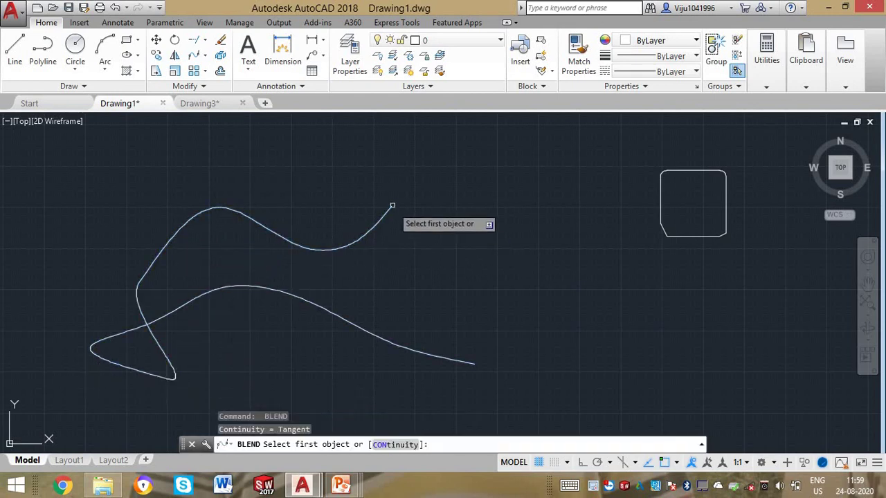
pyautogui.click(392, 204)
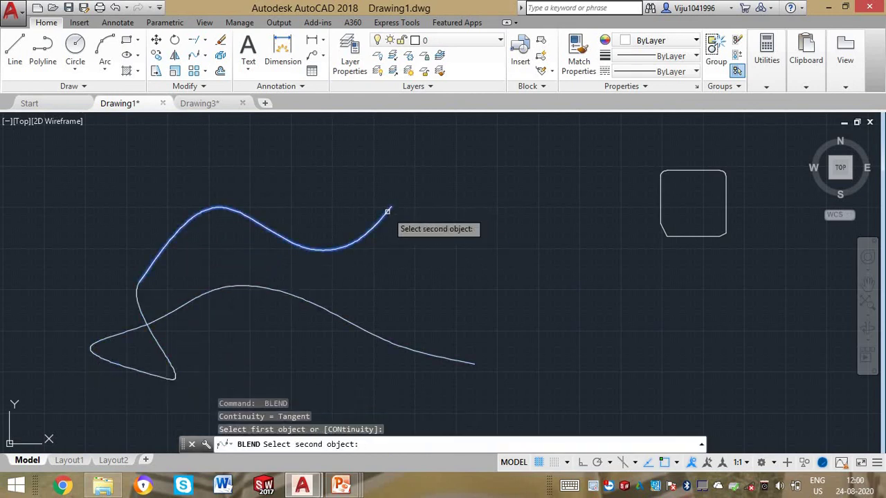
pyautogui.click(458, 361)
pyautogui.press('Escape')
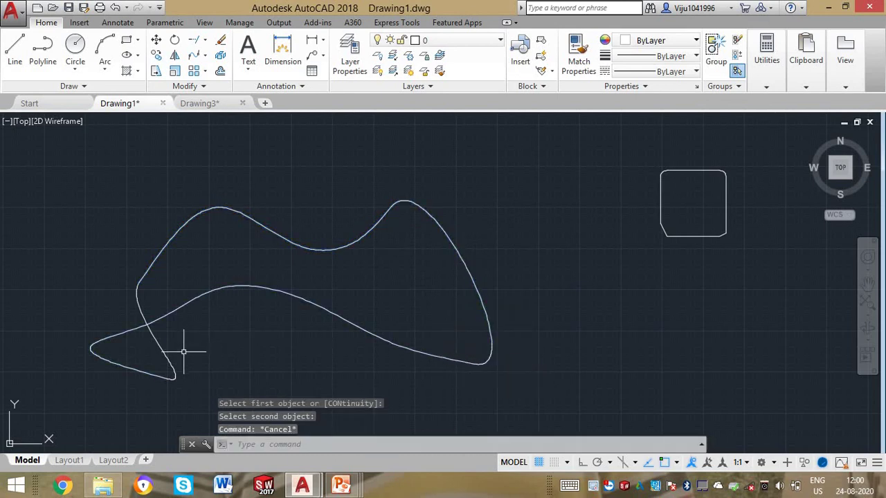
# Window-select all the curves for deletion.
pyautogui.scroll(-2, 296, 341)
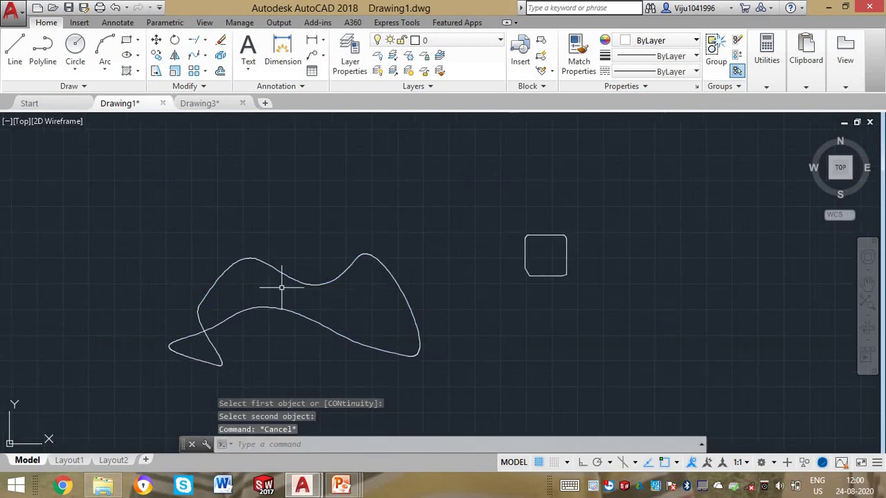
pyautogui.moveTo(278, 305); pyautogui.dragTo(321, 268, button='middle')
pyautogui.click(140, 199)
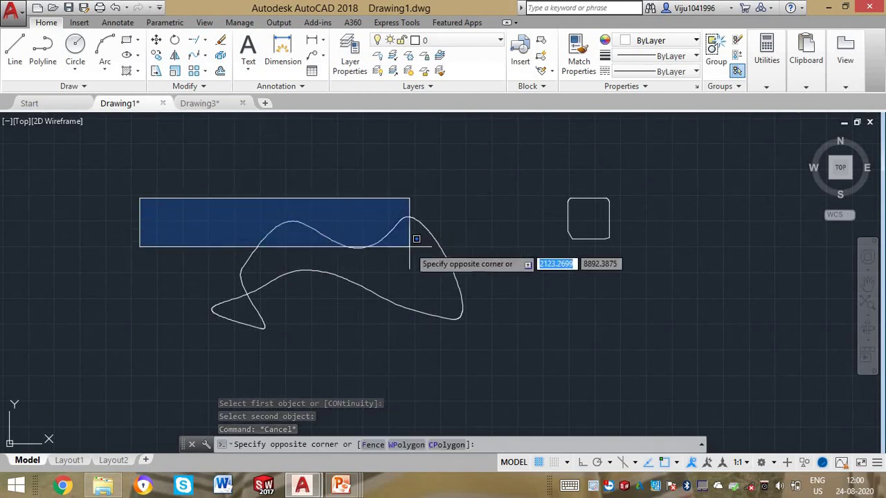
pyautogui.click(515, 357)
# Delete the selected curves and the small square.
pyautogui.press('Delete')
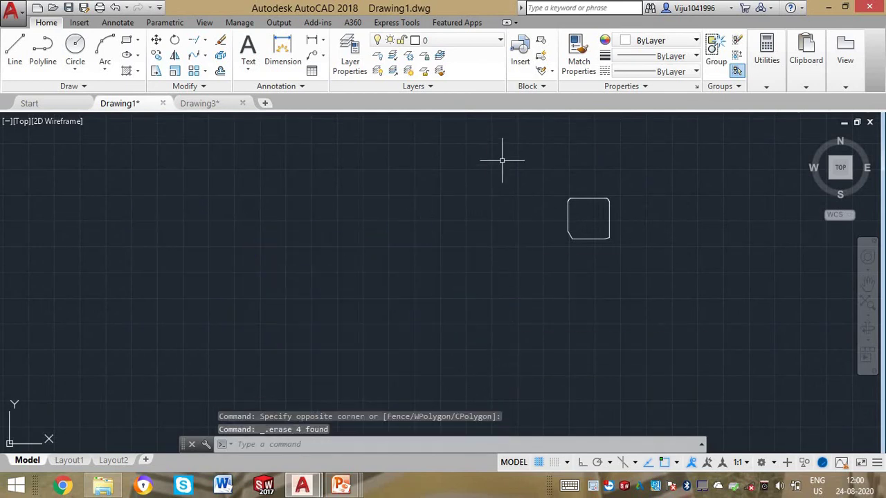
pyautogui.click(621, 263)
pyautogui.press('Delete')
# Select the plate's rectangle and open its full Properties panel.
pyautogui.scroll(-3, 326, 300)
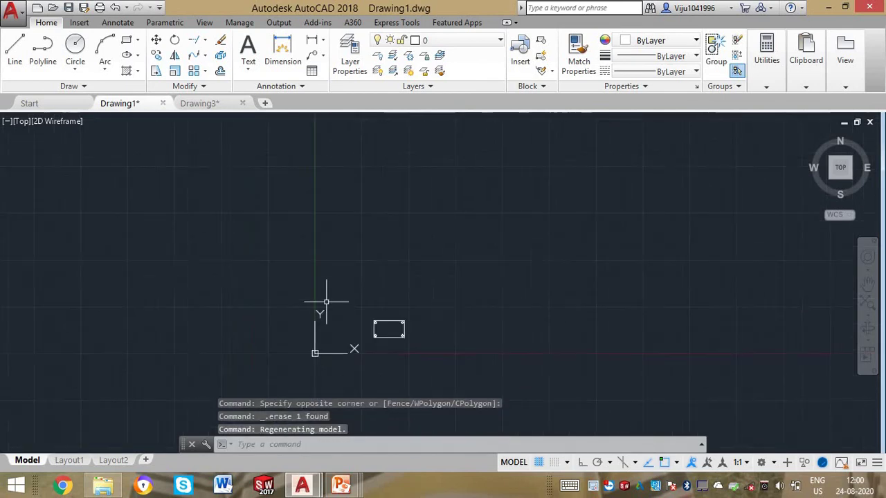
pyautogui.scroll(5, 391, 349)
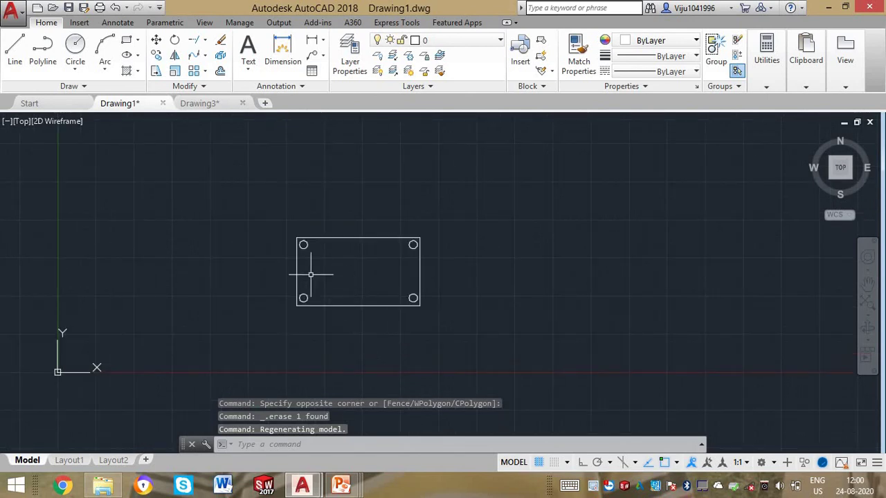
pyautogui.moveTo(312, 270); pyautogui.dragTo(274, 270)
pyautogui.press('Escape')
pyautogui.scroll(3, 287, 272)
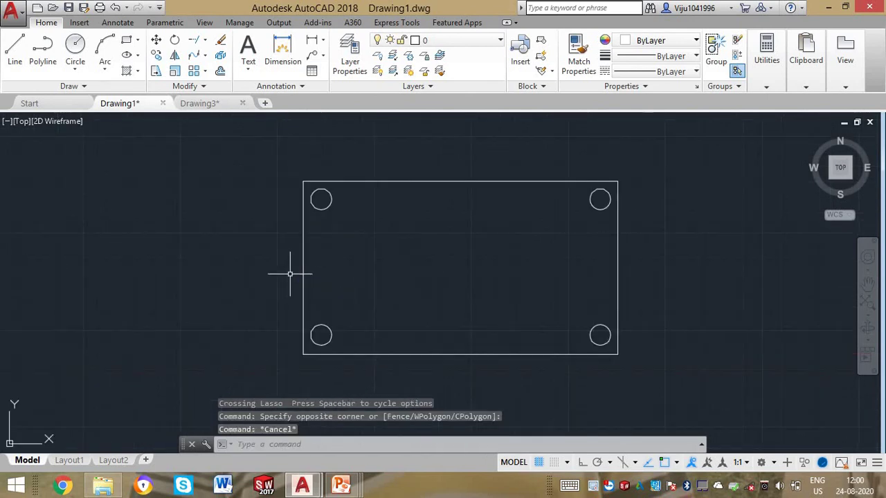
pyautogui.click(306, 269)
pyautogui.click(275, 268)
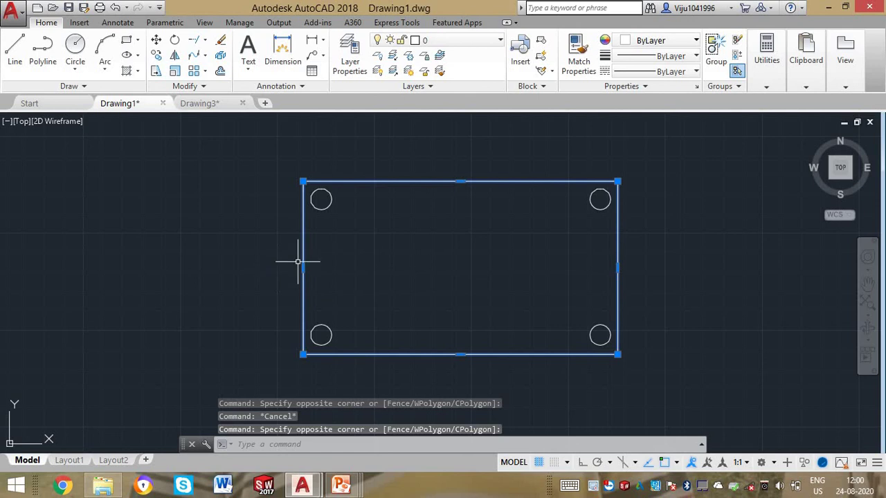
pyautogui.rightClick(298, 263)
pyautogui.click(352, 448)
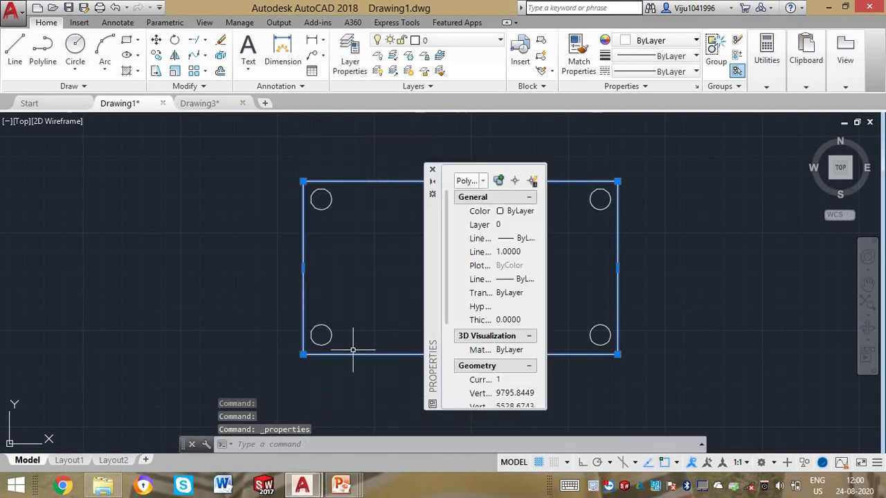
# Reselect the rectangle, close Properties, and show its Quick Properties as a closed polyline.
pyautogui.press('Escape')
pyautogui.press('Escape')
pyautogui.click(311, 269)
pyautogui.click(281, 252)
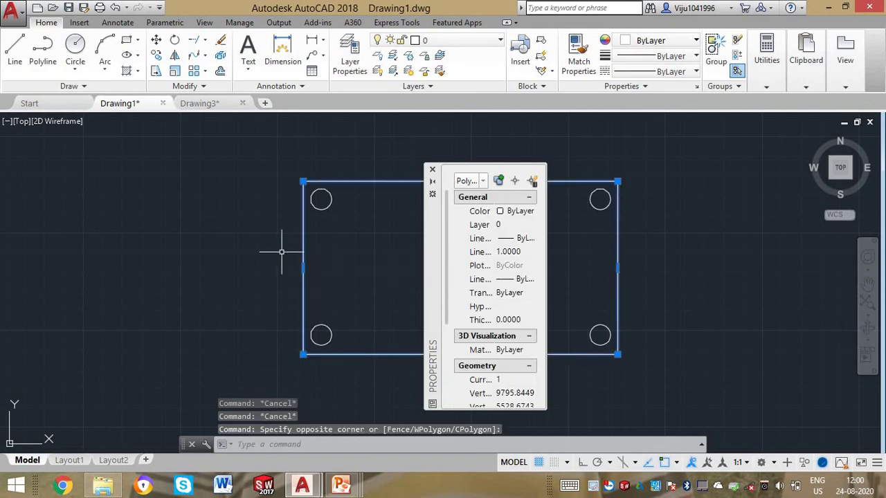
pyautogui.click(432, 171)
pyautogui.rightClick(312, 256)
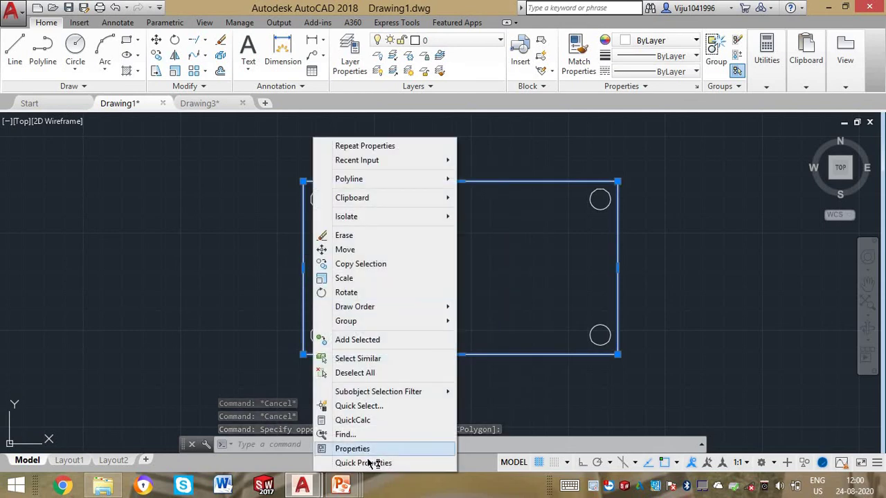
pyautogui.click(349, 450)
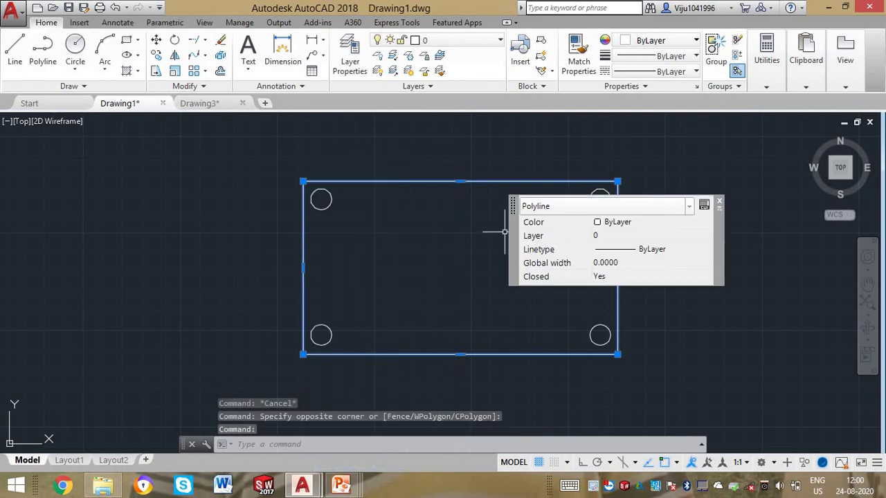
# Explode the rectangle polyline into separate lines with X.
pyautogui.press('Escape')
pyautogui.press('Escape')
pyautogui.press('Escape')
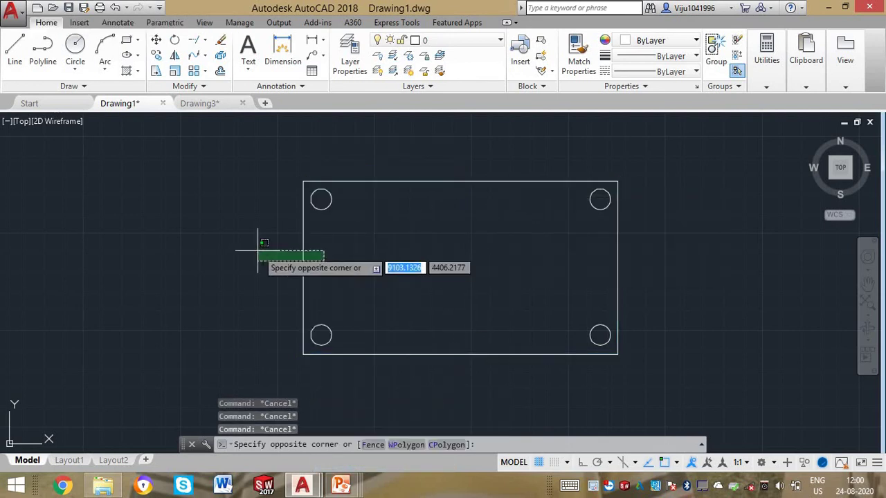
pyautogui.click(302, 251)
pyautogui.click(257, 251)
pyautogui.write('x')
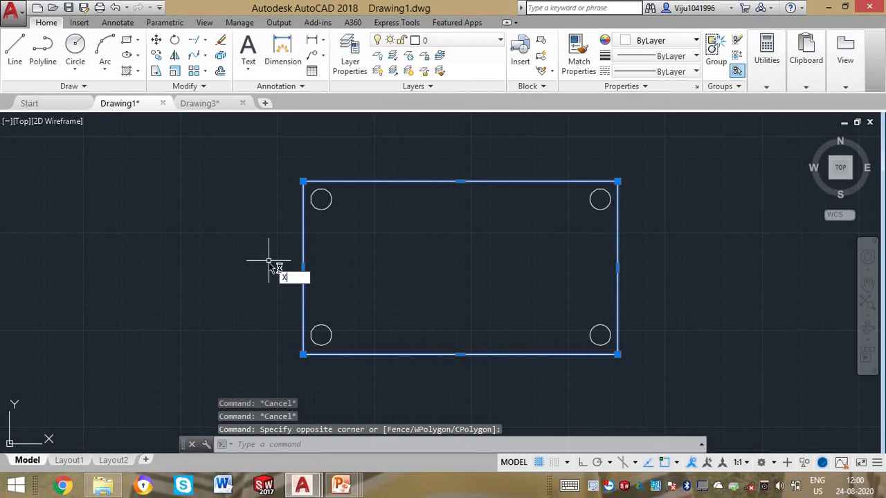
pyautogui.press('Return')
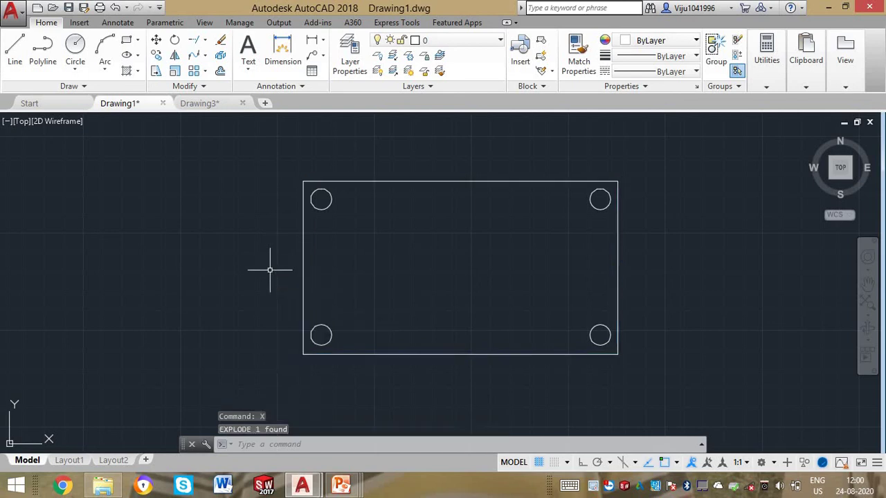
# Check the left edge's Quick Properties to confirm it is an individual line.
pyautogui.click(321, 277)
pyautogui.click(281, 276)
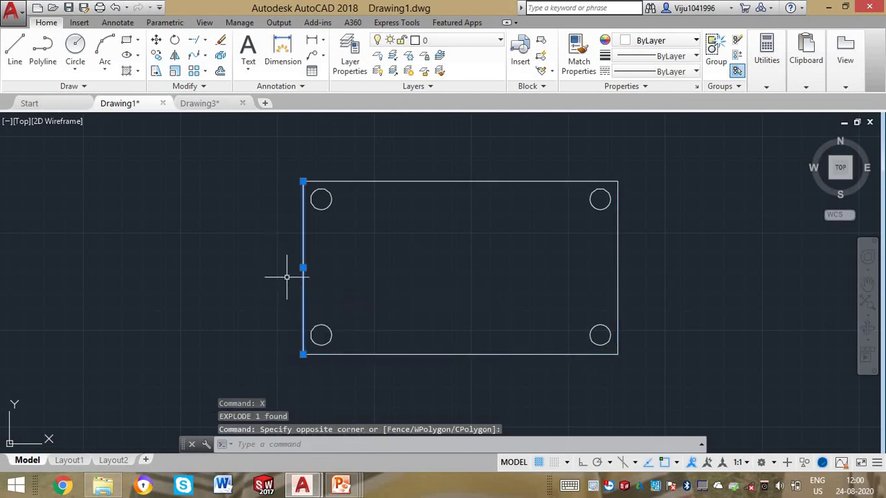
pyautogui.rightClick(289, 279)
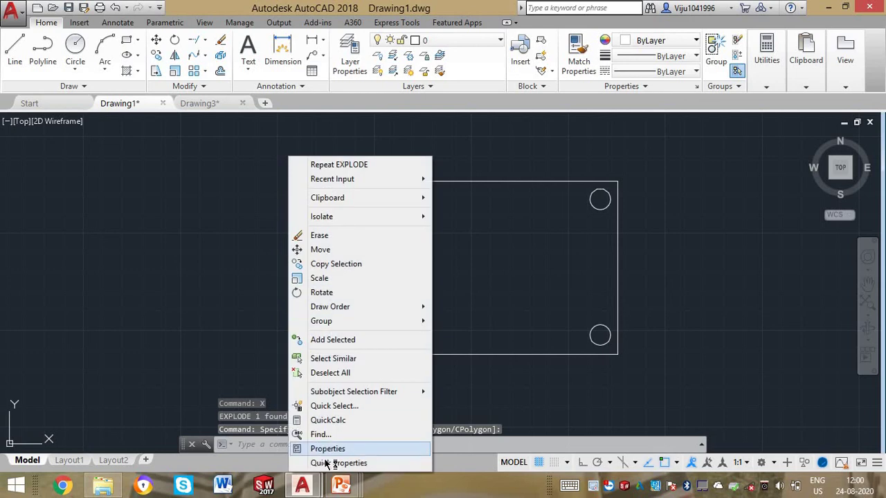
pyautogui.click(326, 463)
pyautogui.press('Escape')
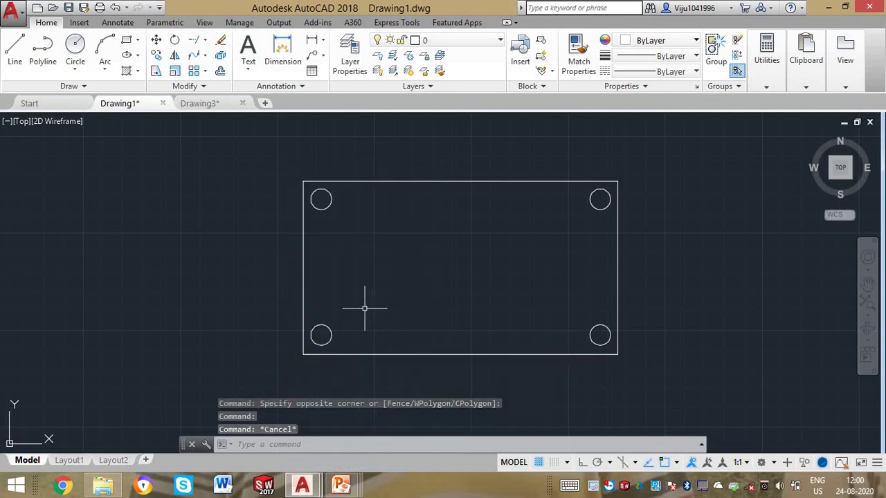